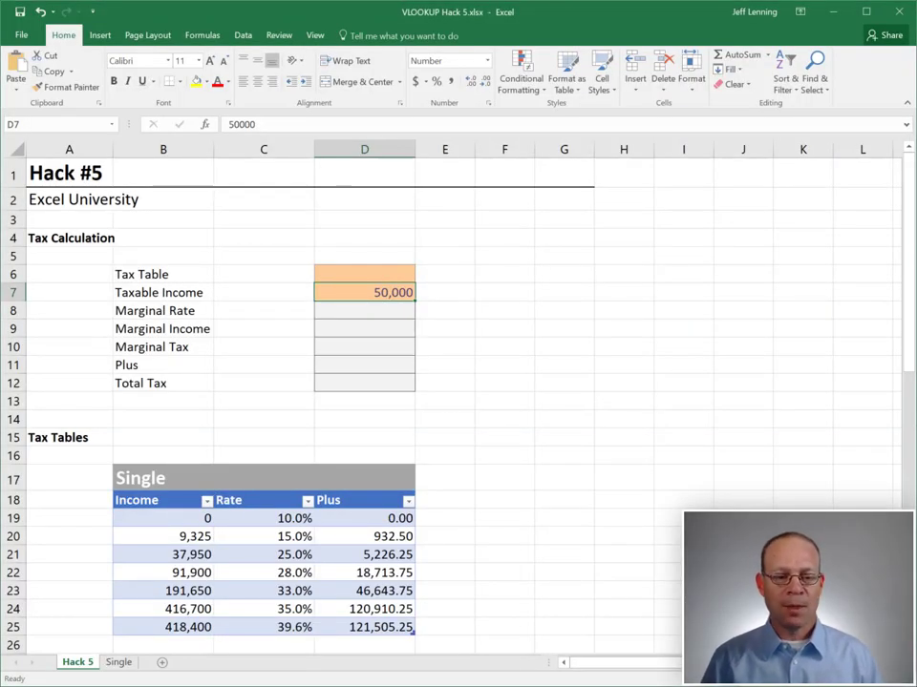
- Examine the Total Tax and Taxable Income cells, the Single tax table's data and its table name
left_click(361, 384)
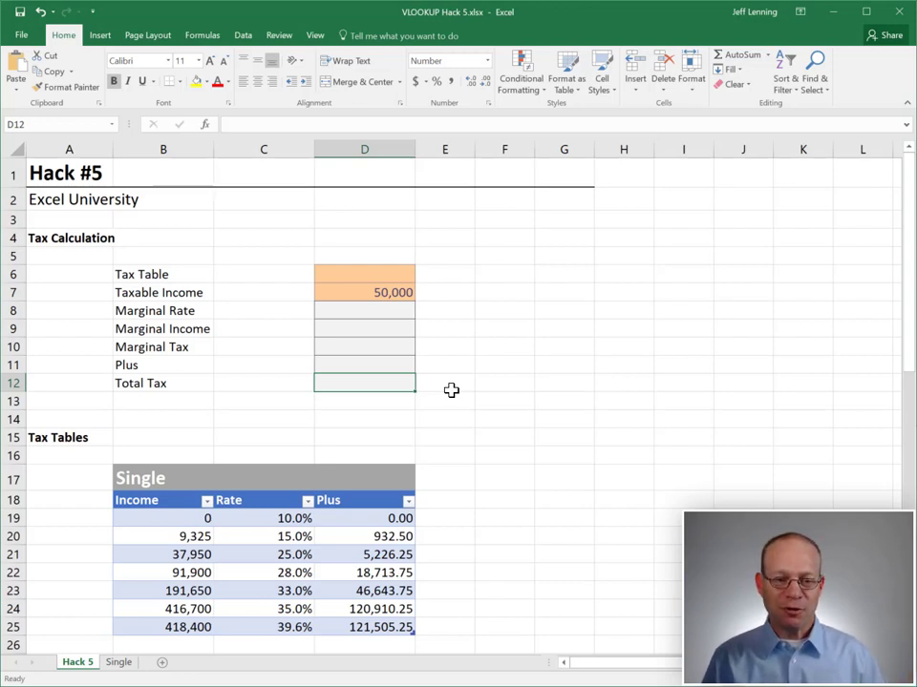
left_click(378, 291)
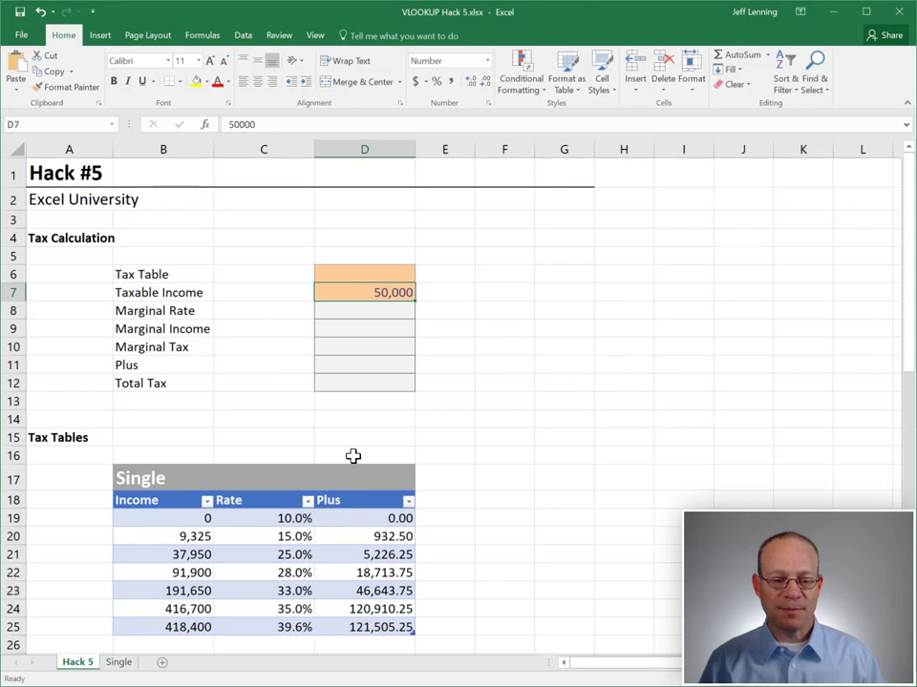
left_click_drag(192, 518, 355, 619)
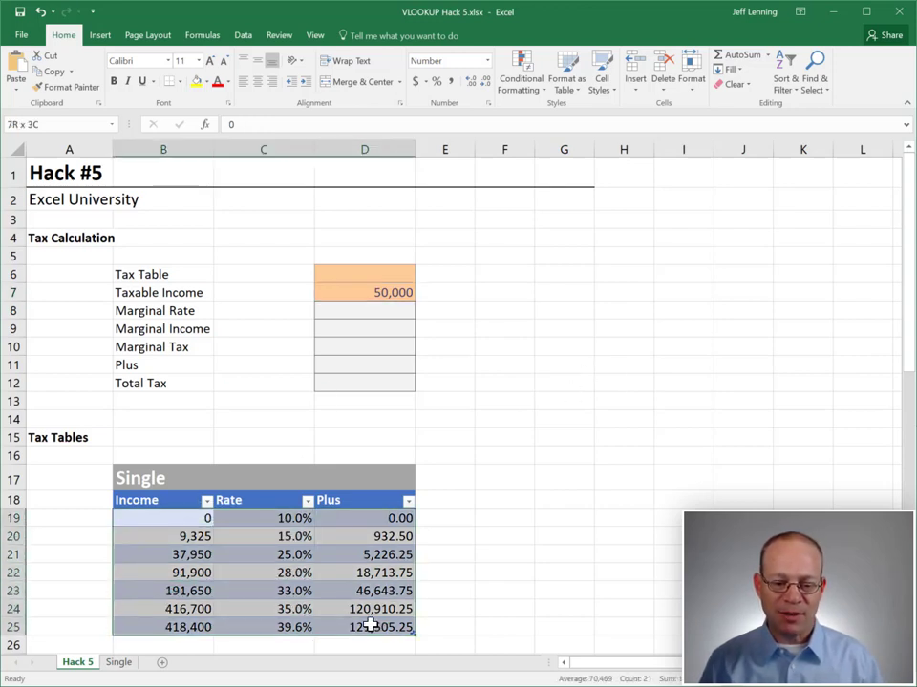
left_click(248, 517)
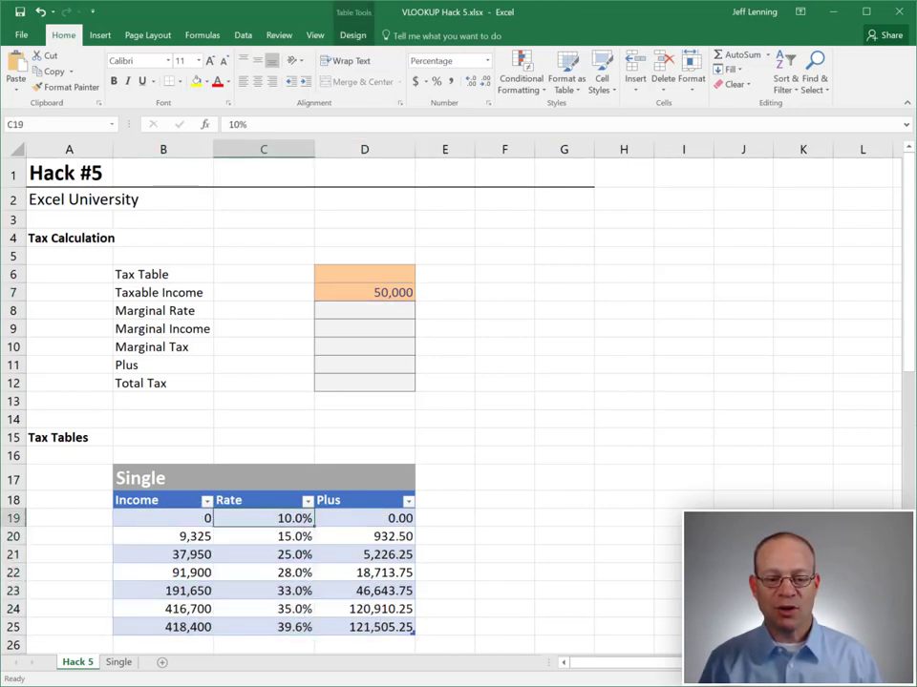
left_click(353, 35)
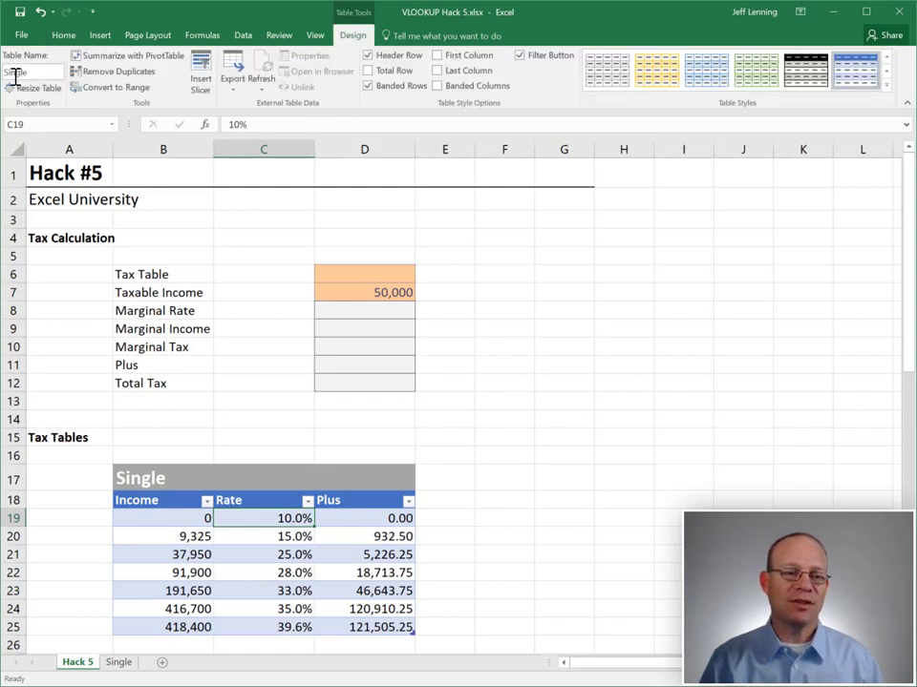
- Enter =VLOOKUP(D7,Single,2,TRUE) in D8 to look up the marginal rate from the Single table
left_click(370, 311)
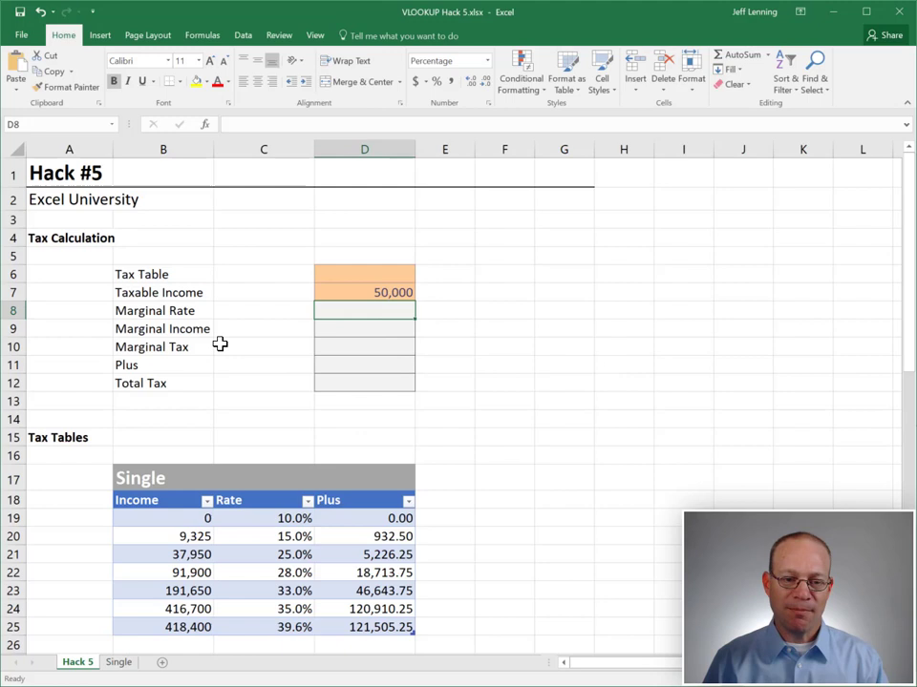
type("=VLOOKUP(")
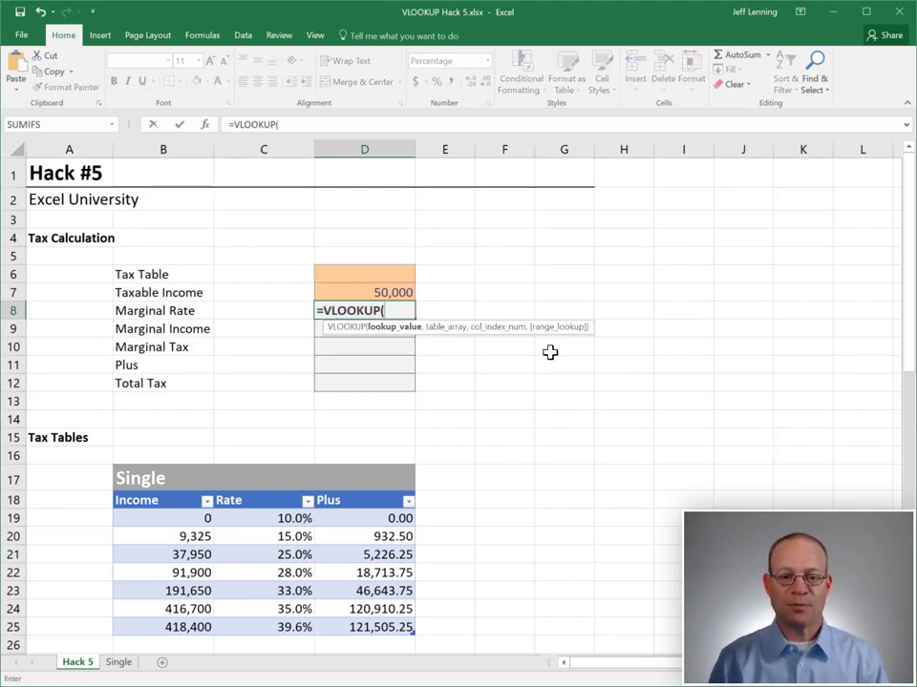
key("Up")
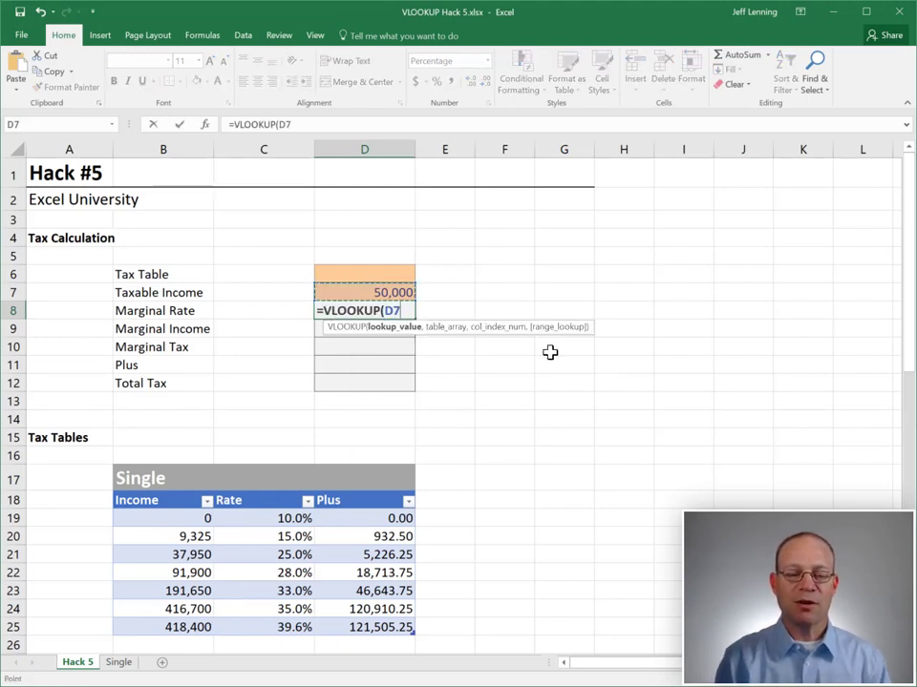
type(",")
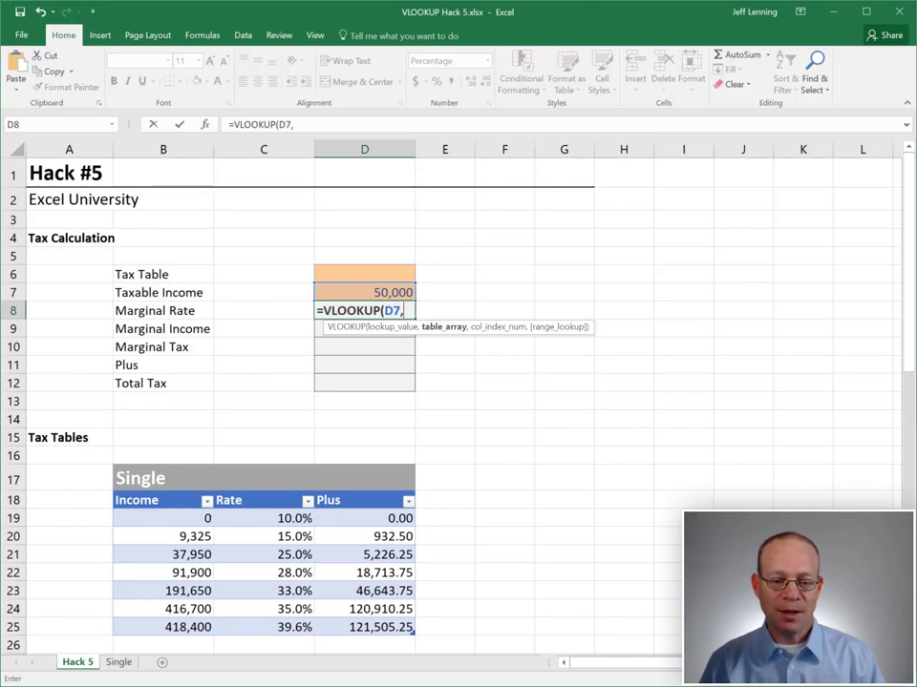
left_click_drag(124, 519, 406, 627)
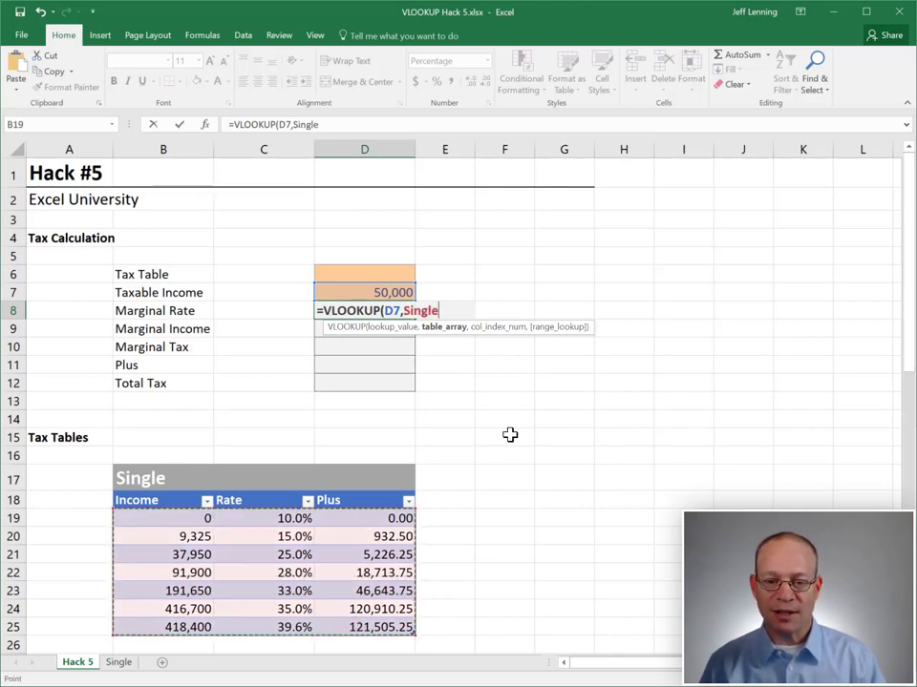
type(",")
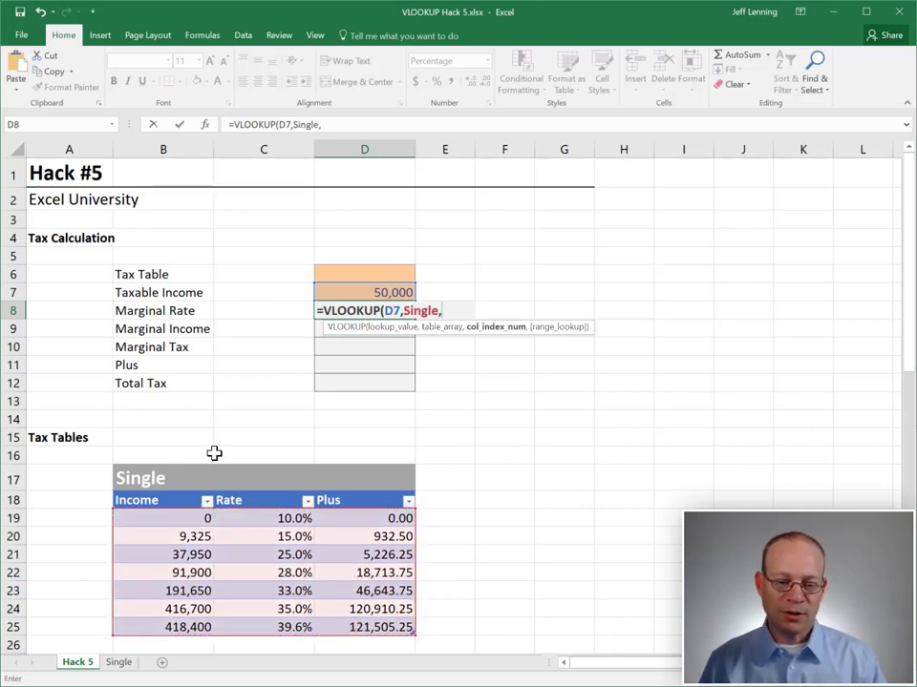
type("2,true)")
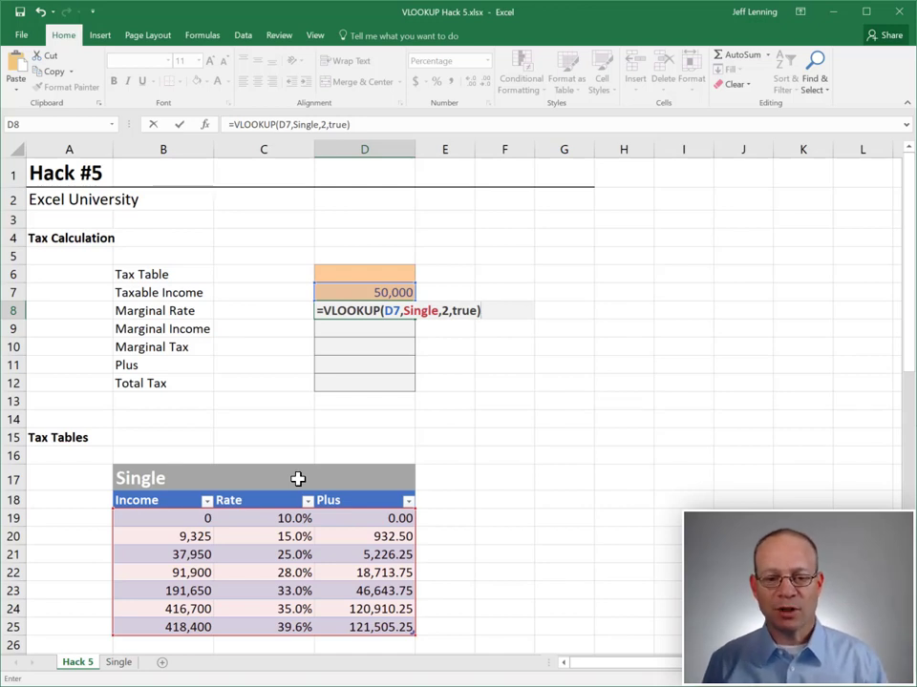
key("Return")
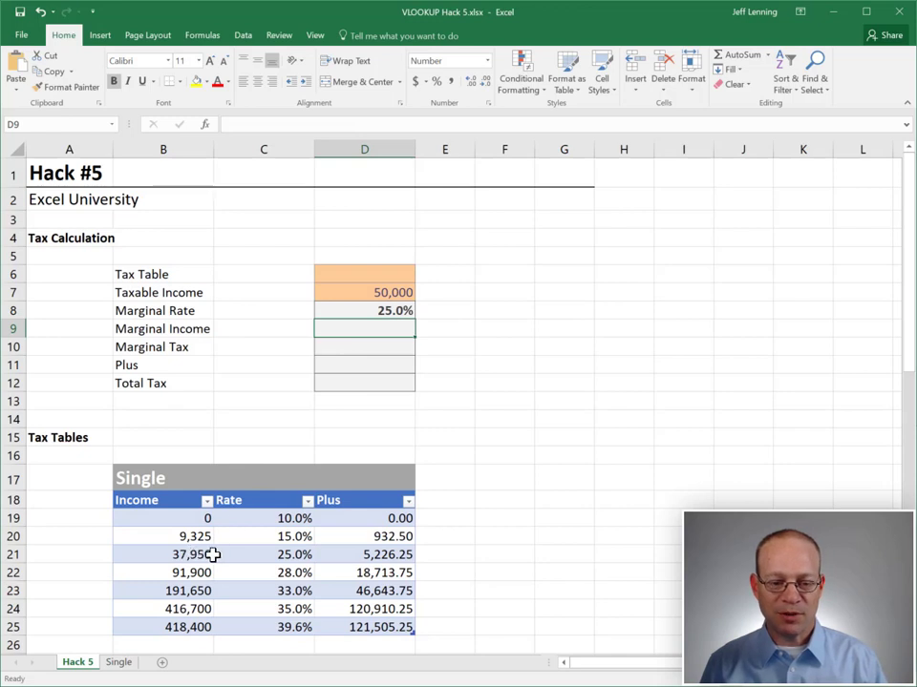
- Check the matching rate in the Single table against D8 and look through the other tax tables below
left_click(288, 557)
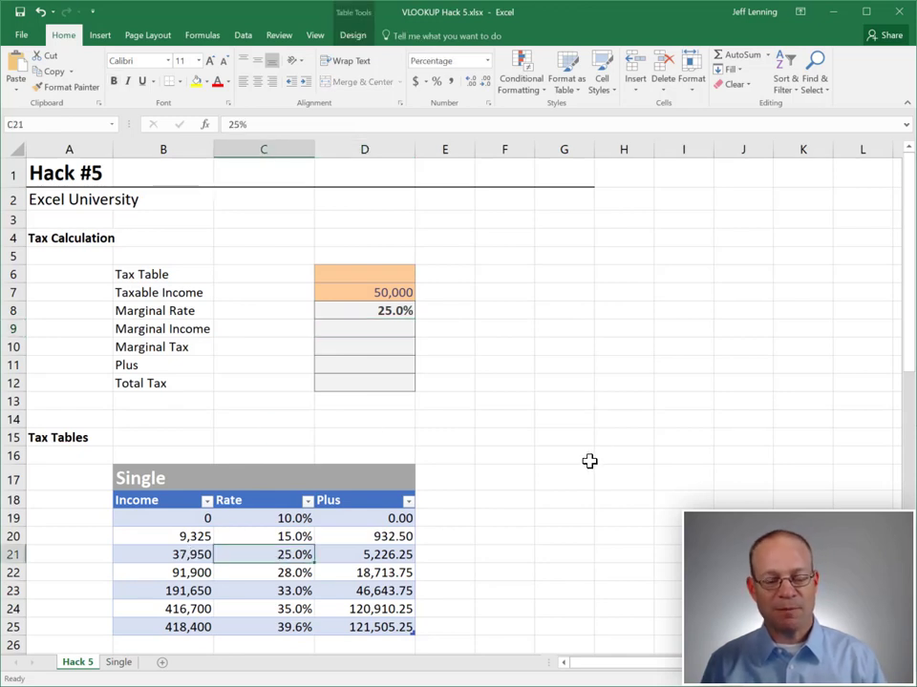
left_click(386, 310)
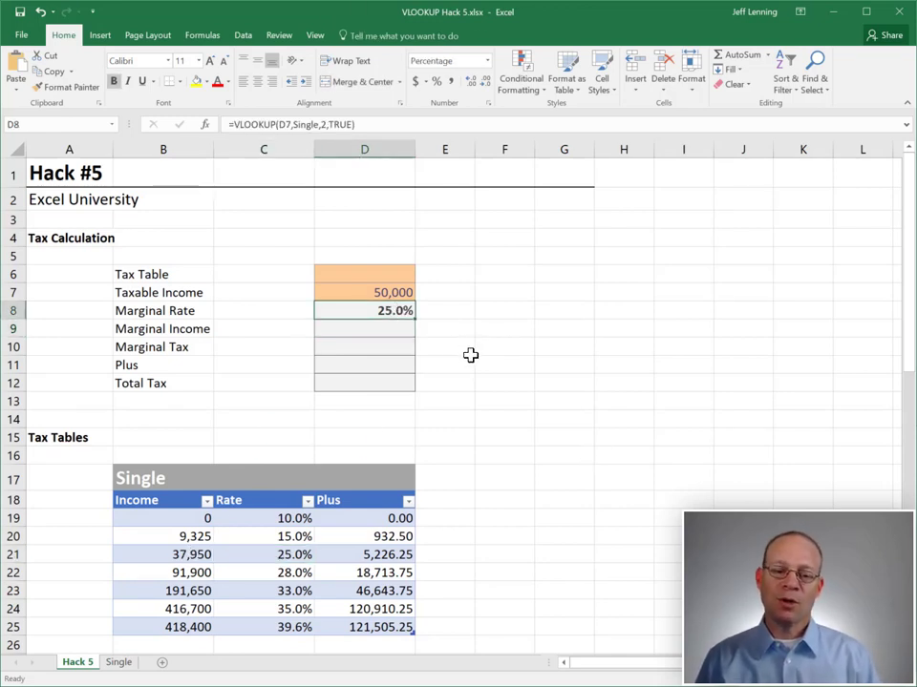
scroll(470, 361, "down", 7)
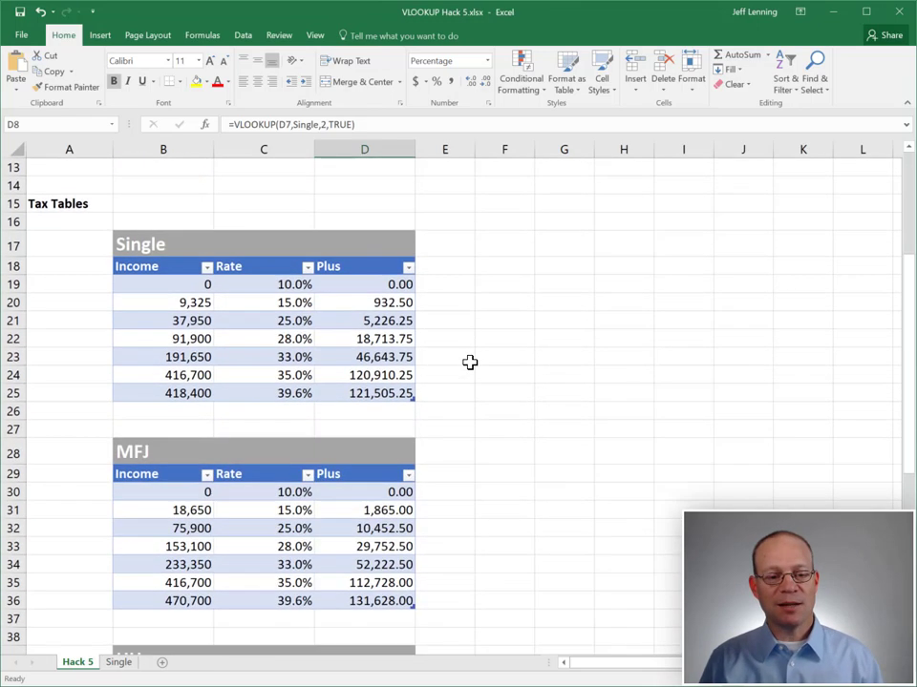
scroll(470, 363, "down", 1)
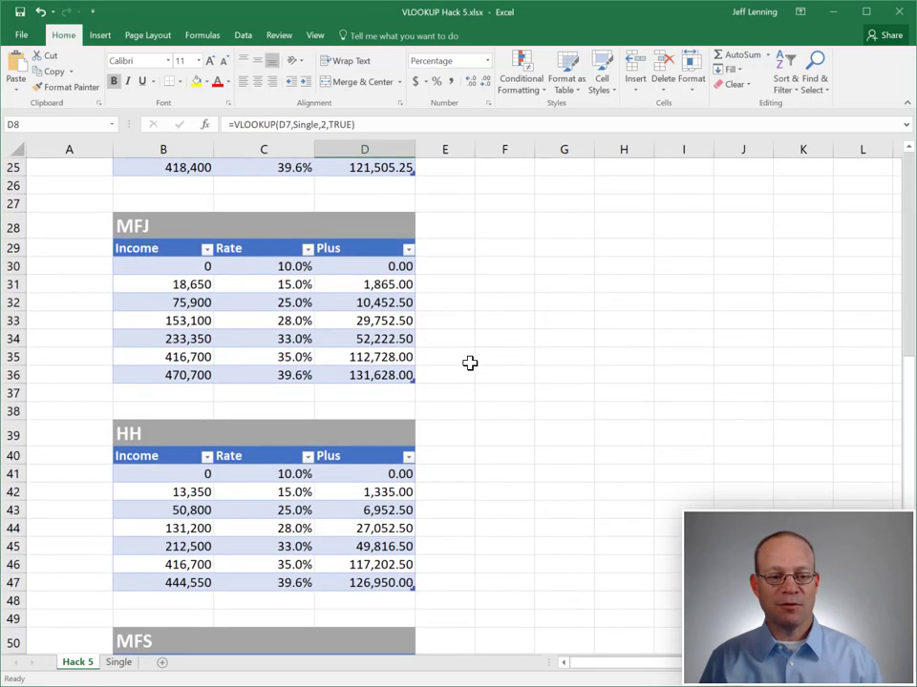
scroll(470, 362, "down", 5)
scroll(469, 365, "up", 10)
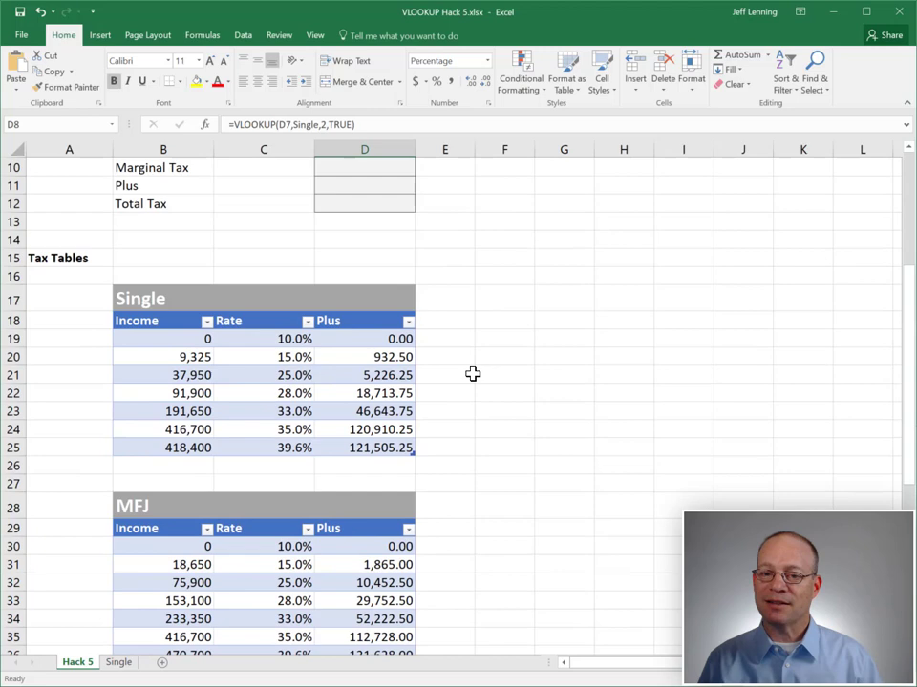
scroll(472, 374, "up", 3)
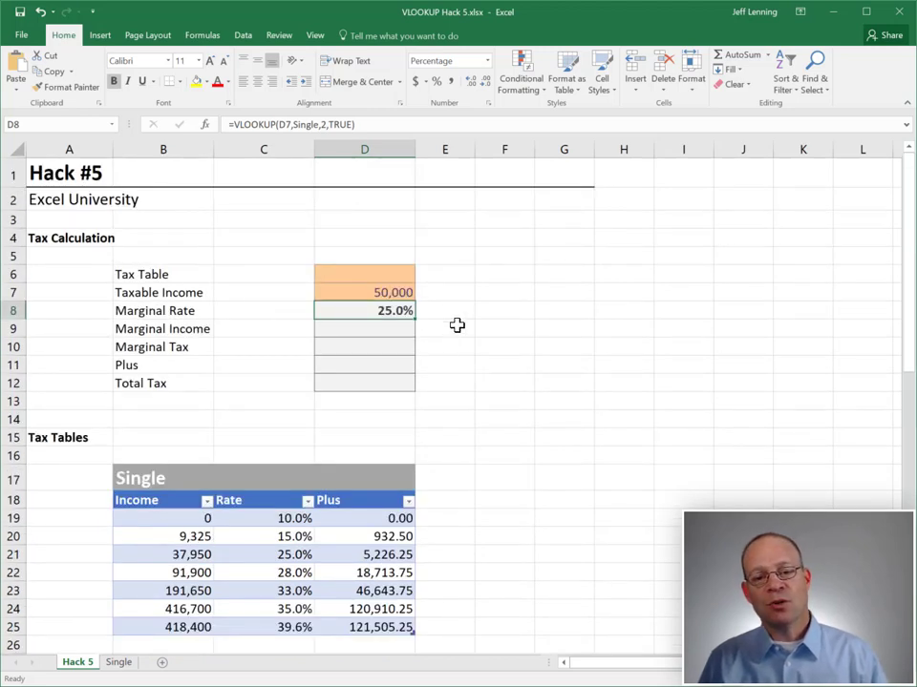
- Review the table argument of the Marginal Rate formula and enter Single as the Tax Table in D6
key("F2")
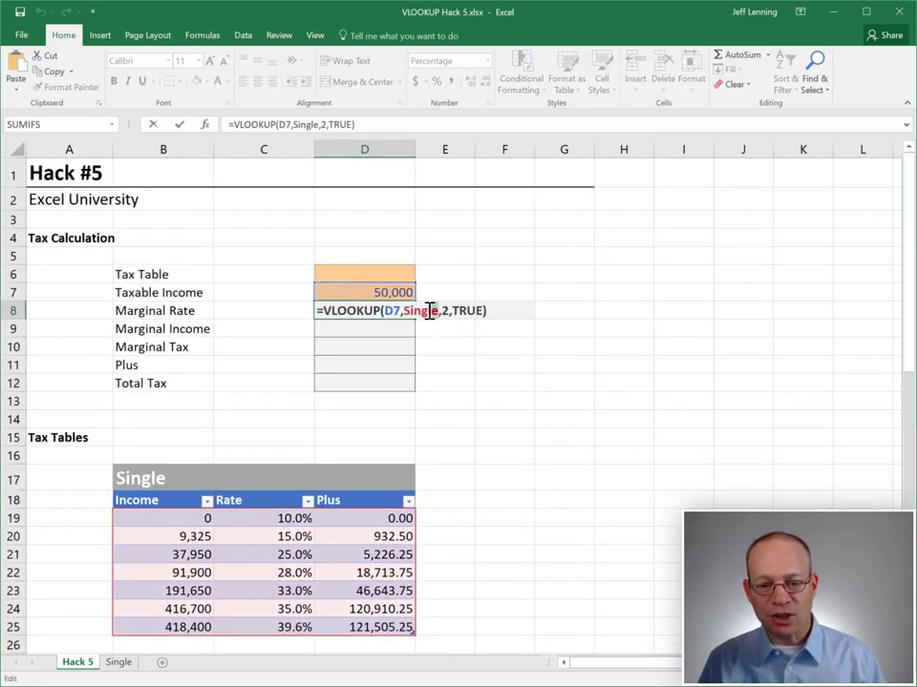
double_click(430, 311)
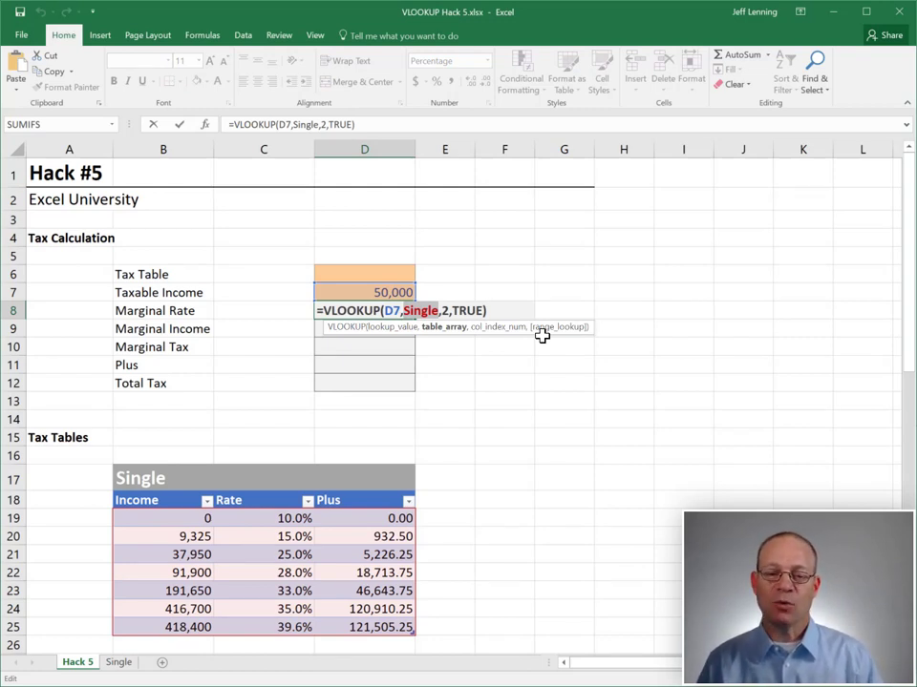
key("ctrl+Return")
left_click(381, 275)
type("Single")
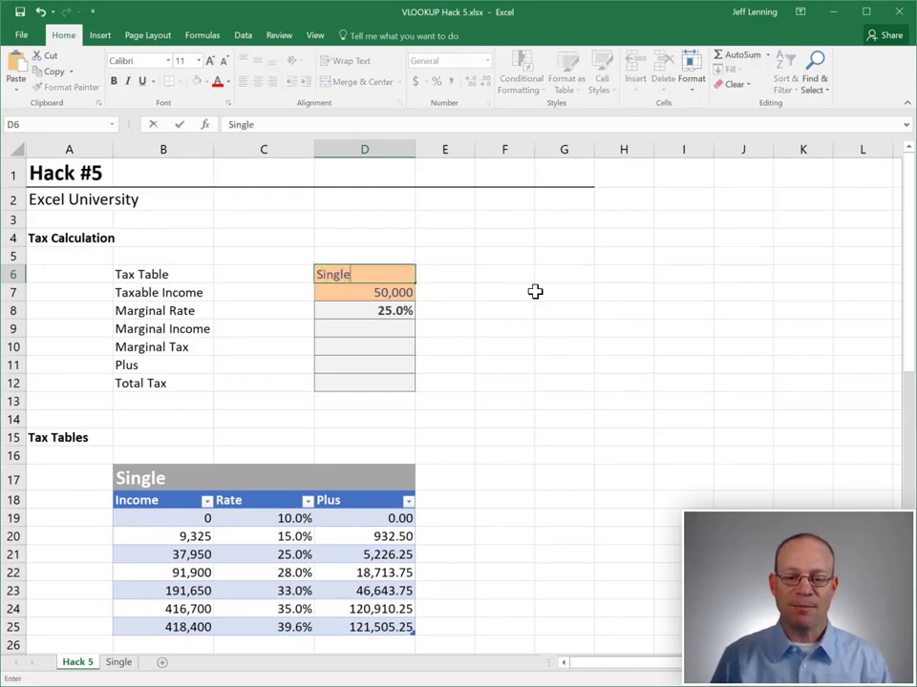
key("Return")
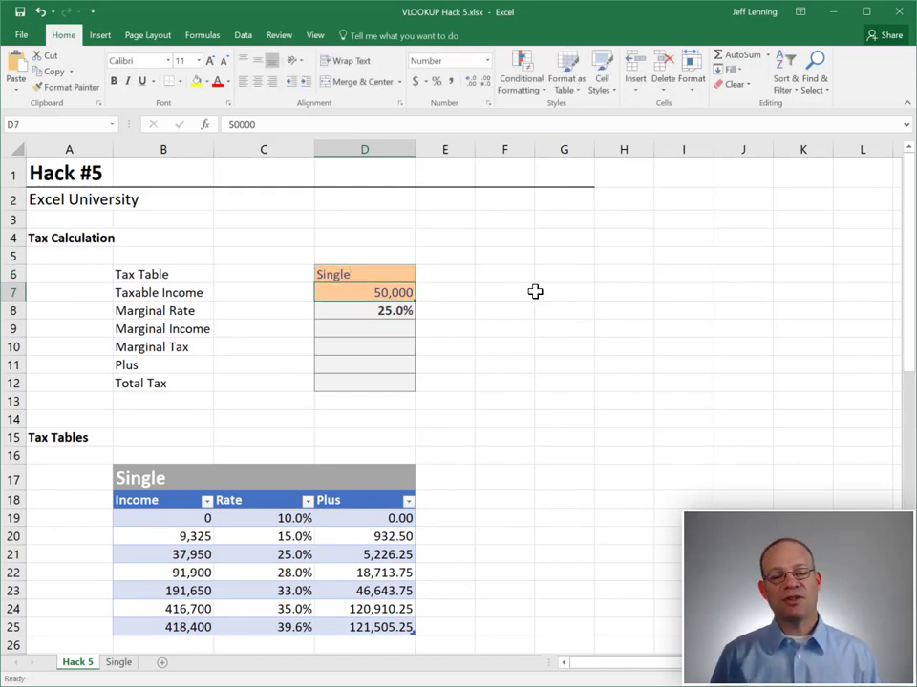
- Replace the Single table argument in the Marginal Rate formula with a reference to cell D6
left_click(395, 309)
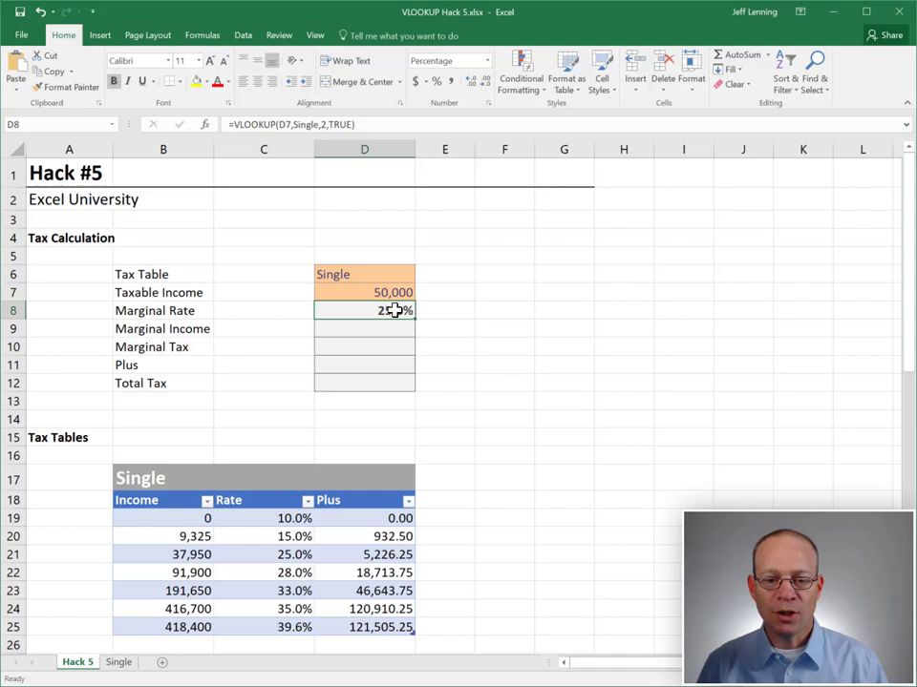
double_click(420, 311)
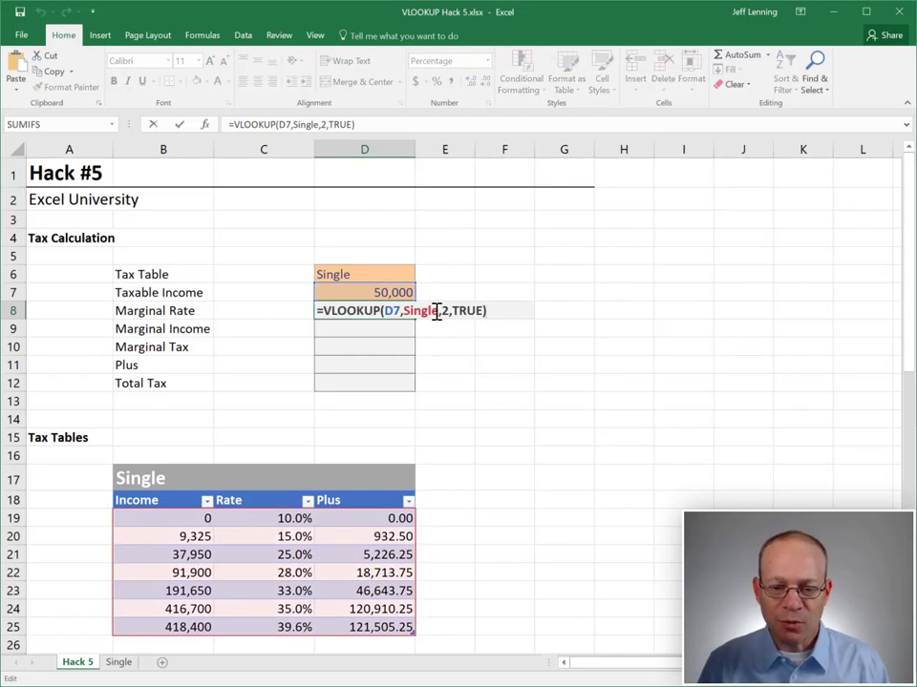
left_click_drag(437, 311, 404, 311)
key("BackSpace")
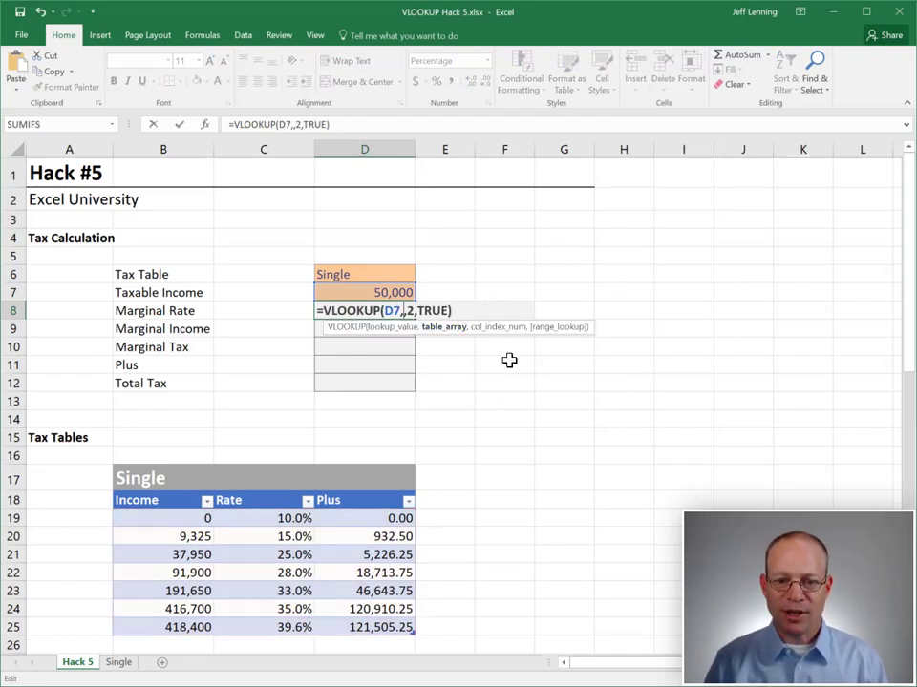
left_click(381, 274)
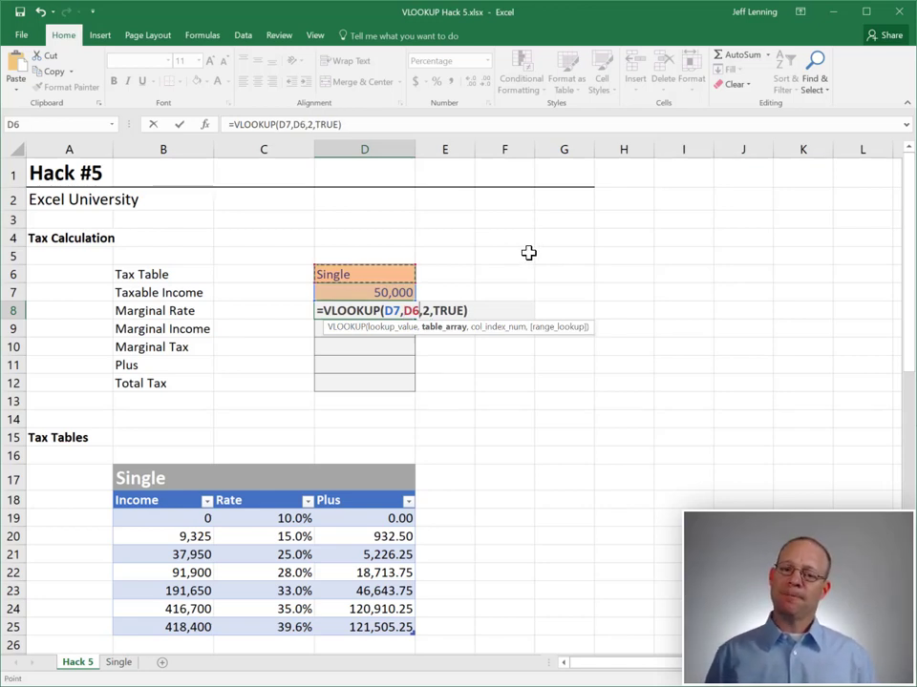
key("Return")
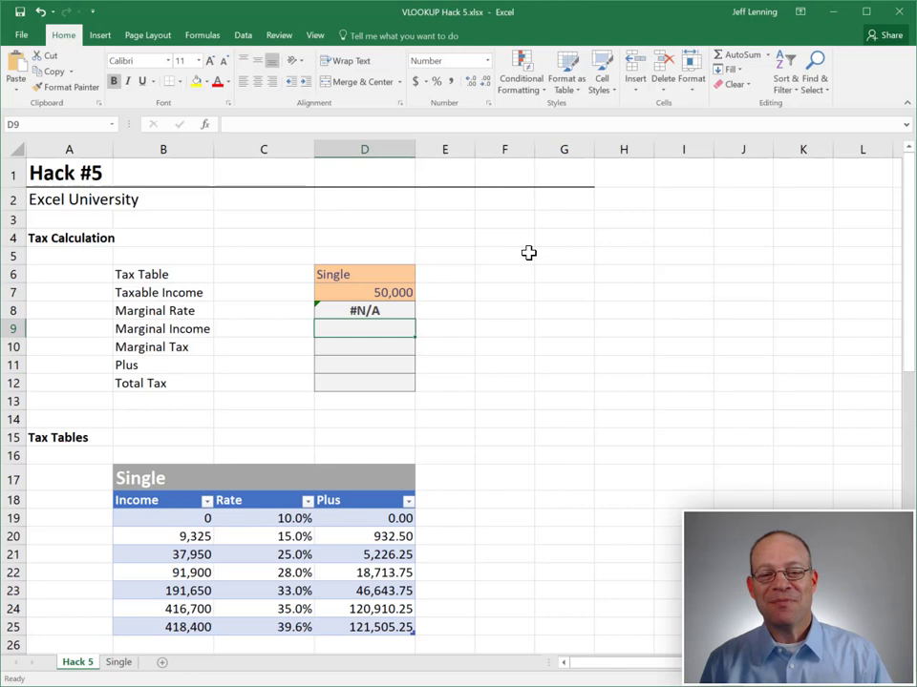
- Wrap the D6 argument of the D8 formula in INDIRECT, giving =VLOOKUP(D7,INDIRECT(D6),2,TRUE), and check the rate against the Single table
key("Up")
key("F2")
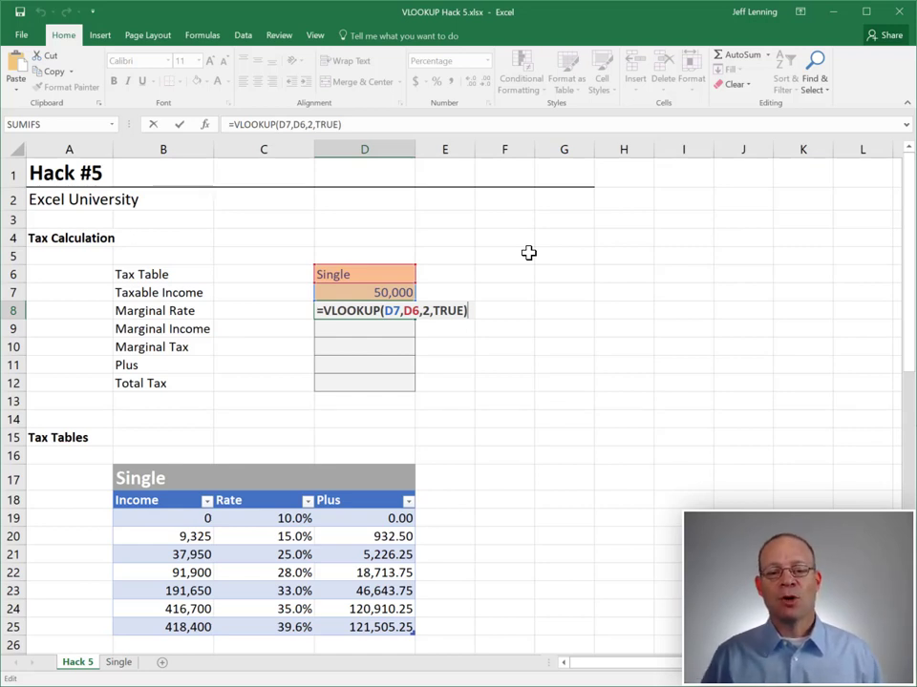
left_click(410, 312)
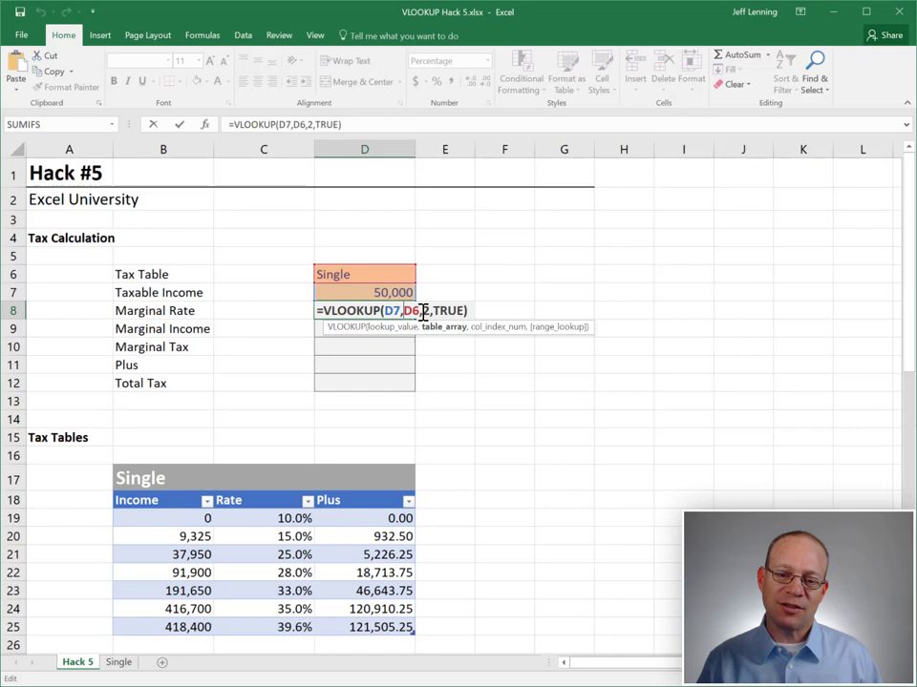
type("ind")
key("Tab")
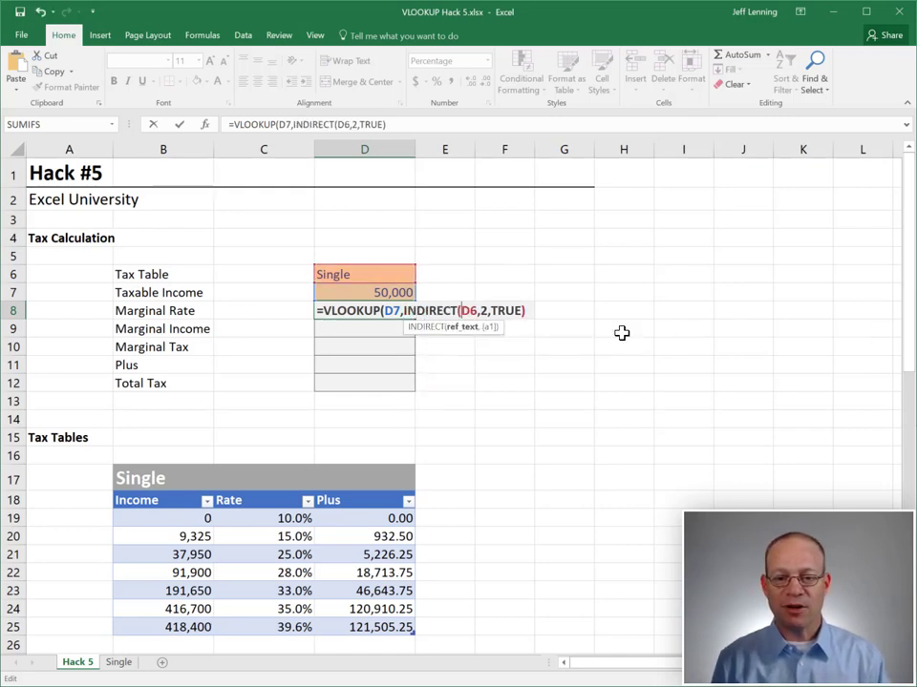
type(")")
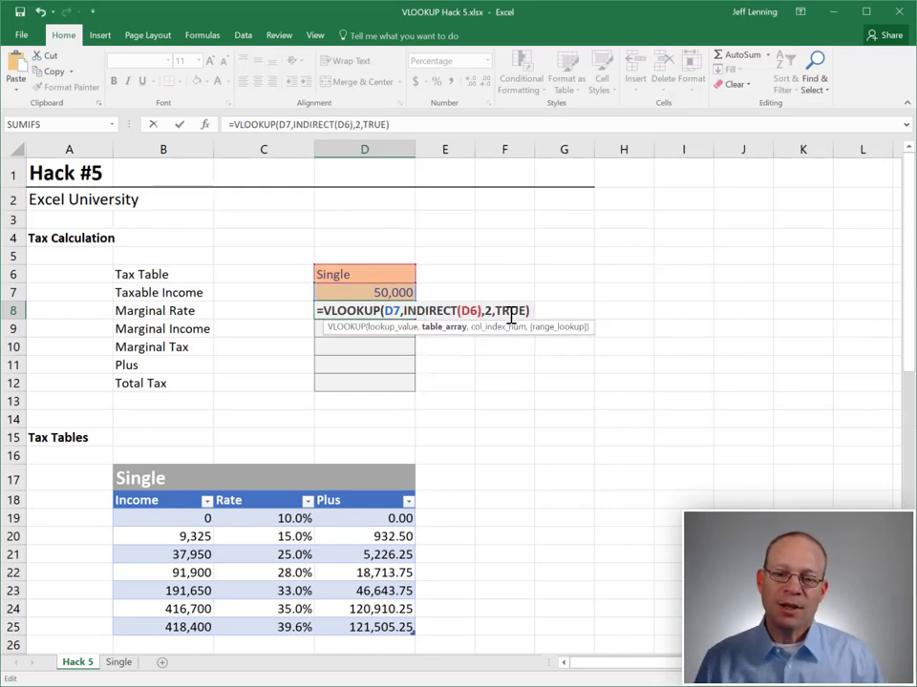
left_click_drag(405, 310, 480, 311)
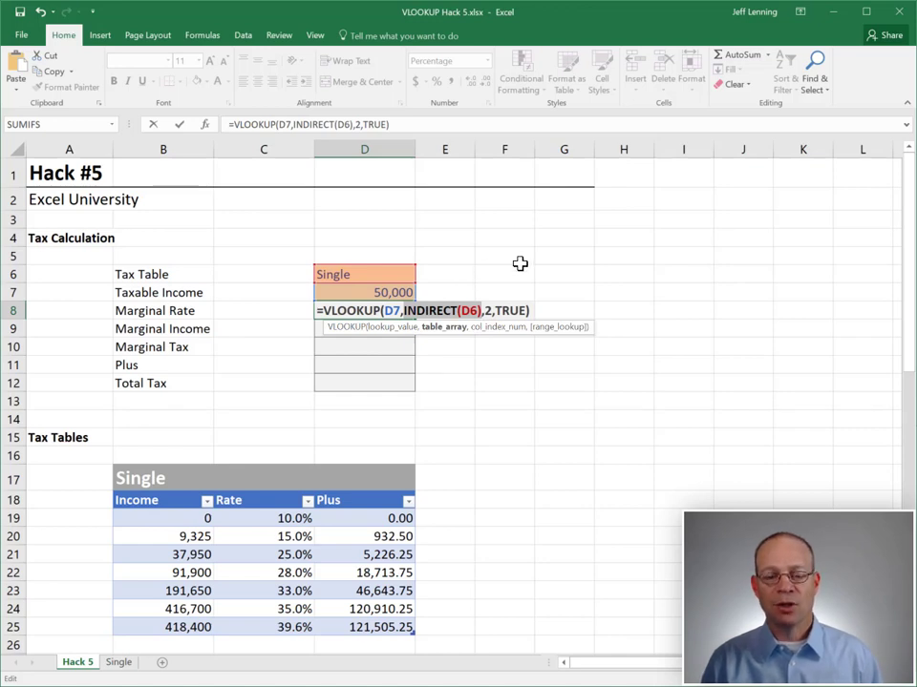
key("Return")
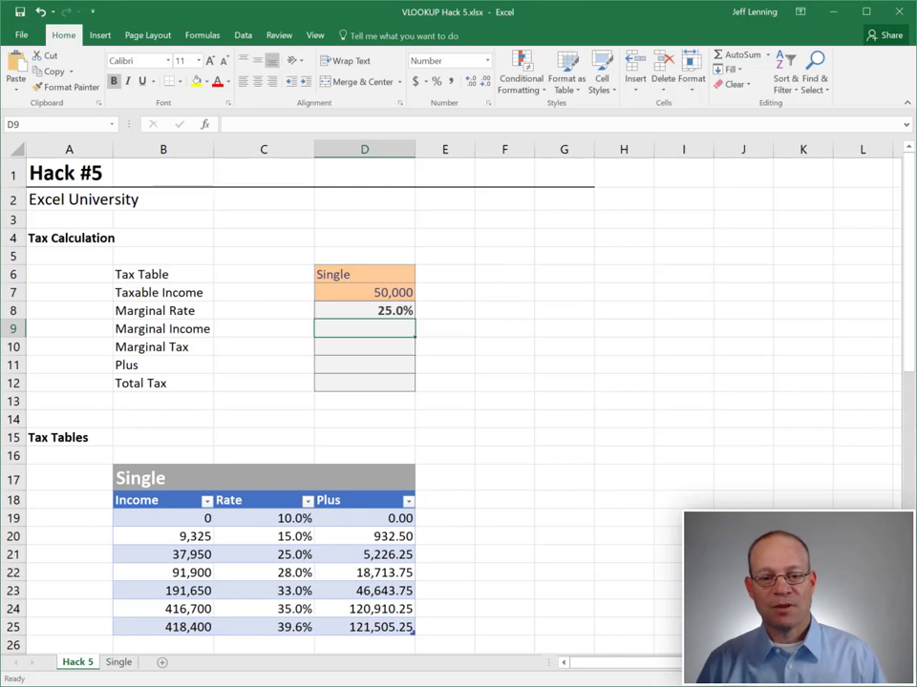
key("Up")
left_click(259, 555)
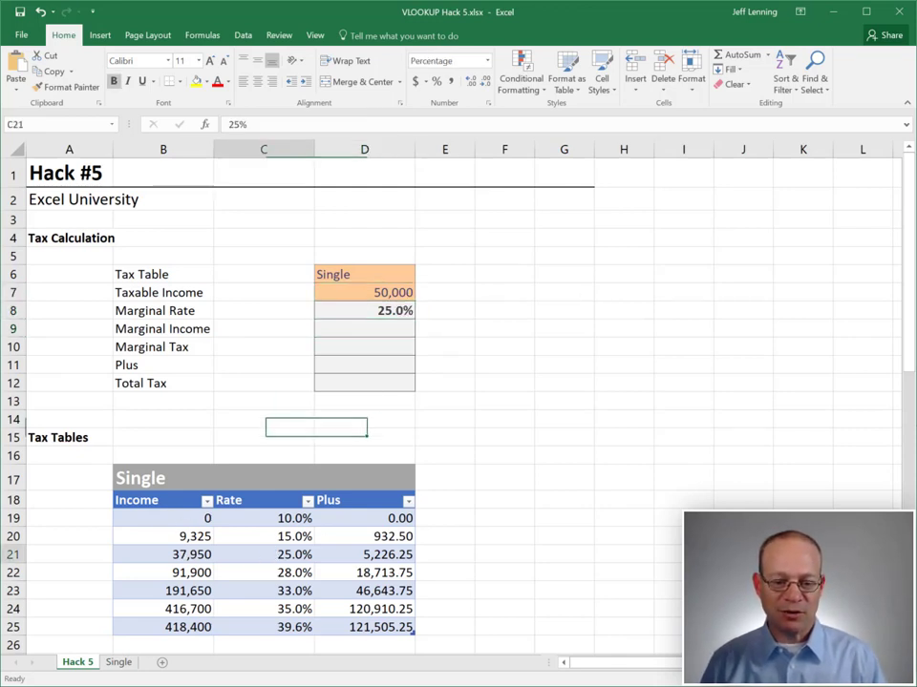
- Test the Marginal Rate formula by entering MFJ as the Tax Table in D6
left_click(375, 275)
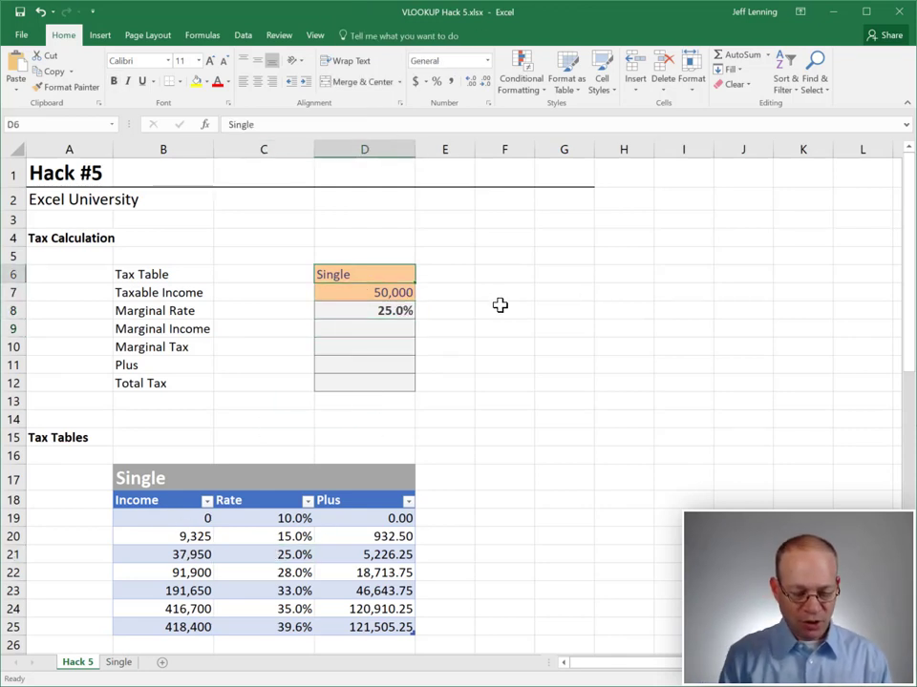
type("MF")
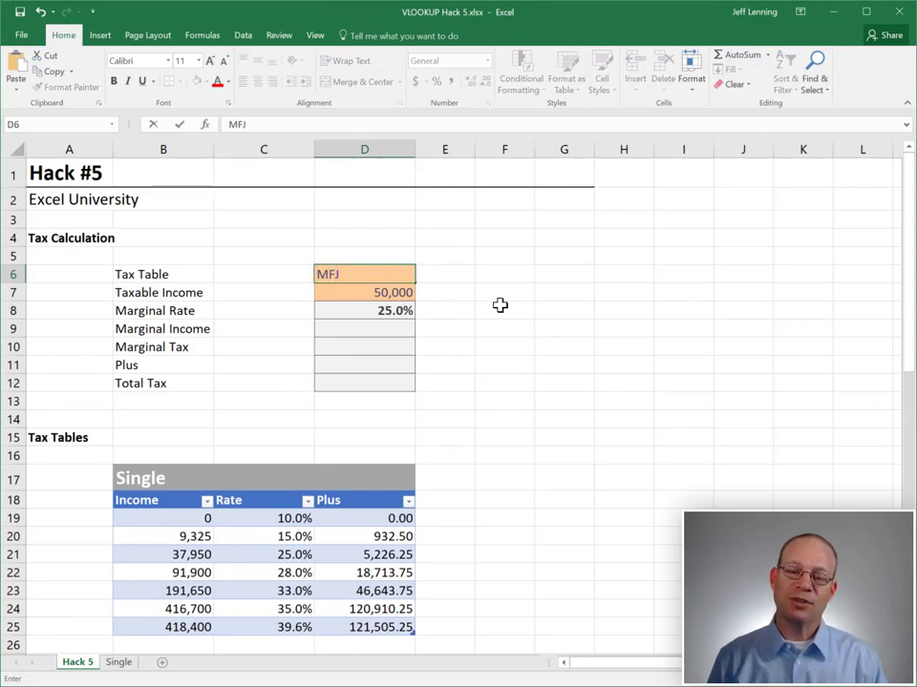
type("J")
key("Return")
key("Return")
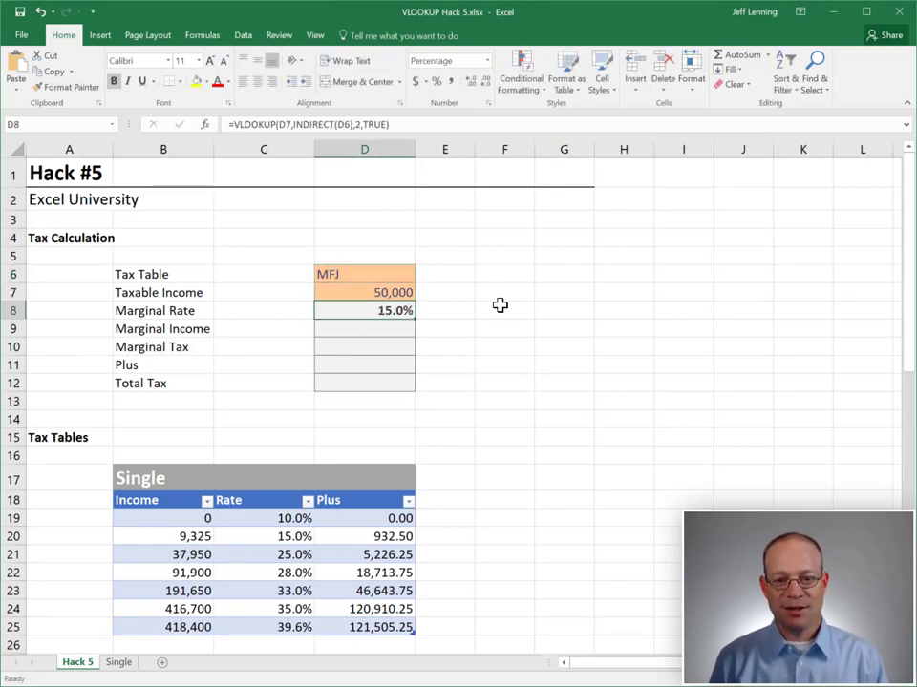
- Change the Tax Table in D6 to HH to test the Marginal Rate lookup against that table
key("Up")
key("Up")
type("HH")
key("Return")
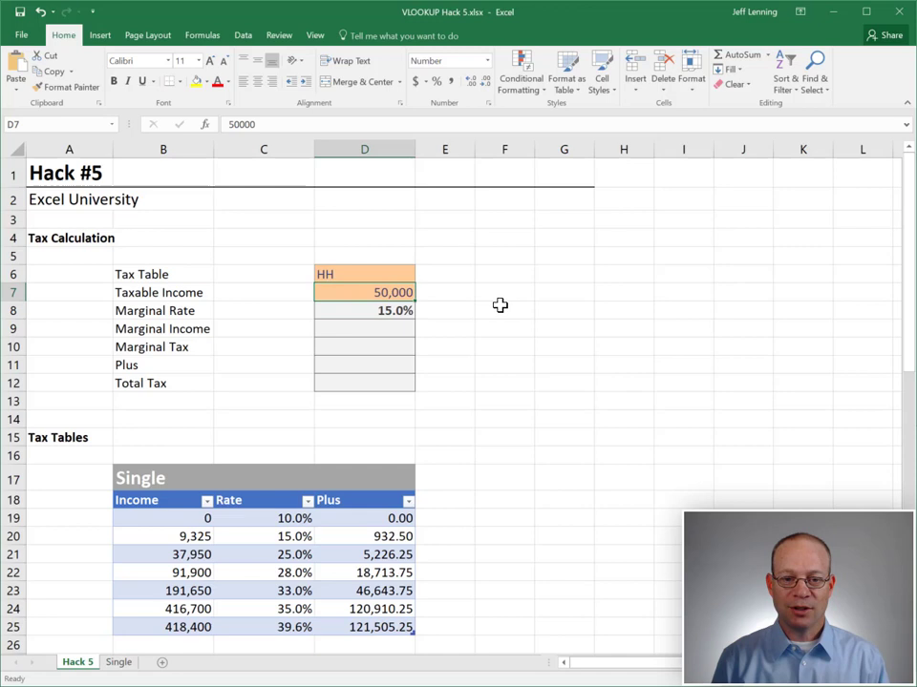
- Enter MFS as the Tax Table in D6 and check the Marginal Rate for that table
key("Up")
type("M")
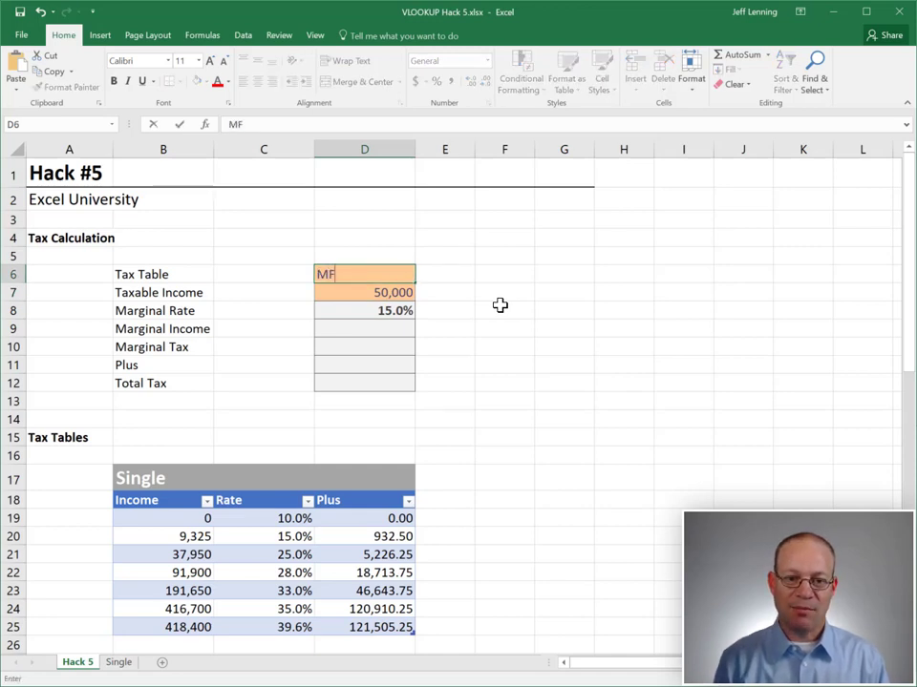
key("Return")
key("Return")
key("Return")
key("Up")
key("Up")
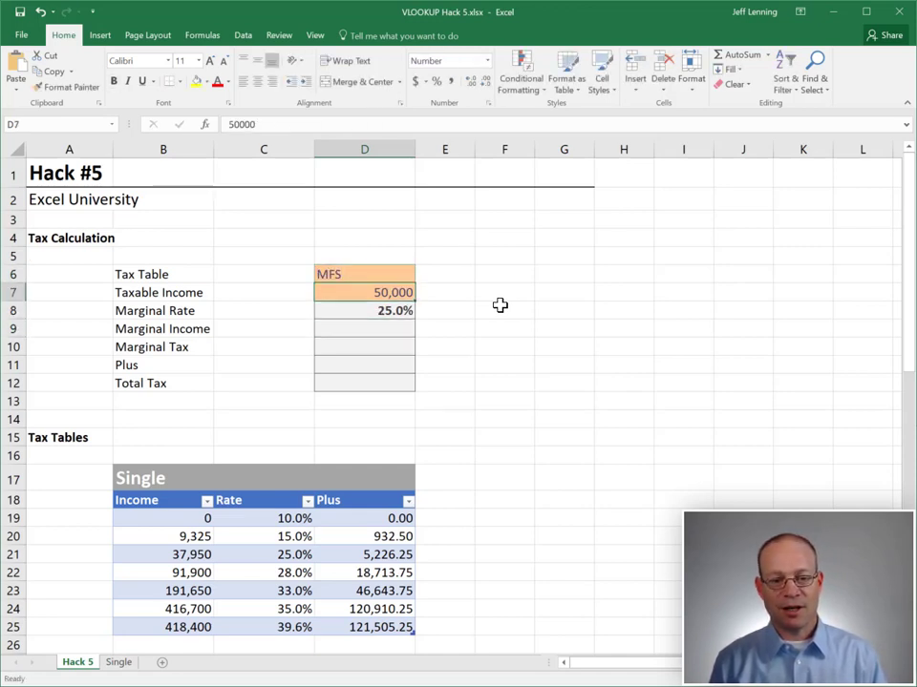
- Set the Tax Table in D6 back to Single and review the Marginal Rate formula in D8 without changing it
key("Up")
type("Single")
key("Return")
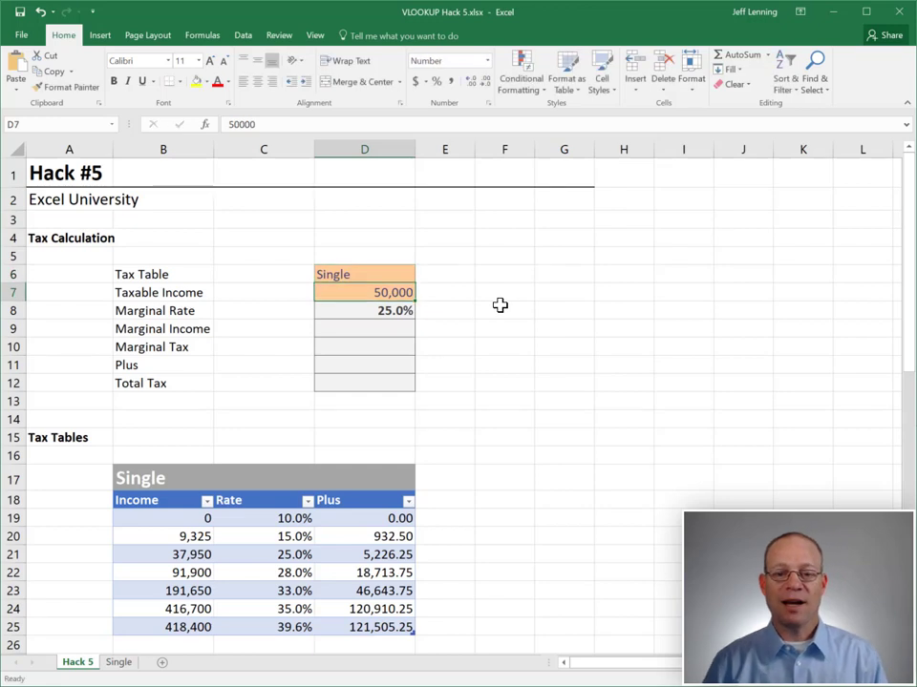
double_click(403, 311)
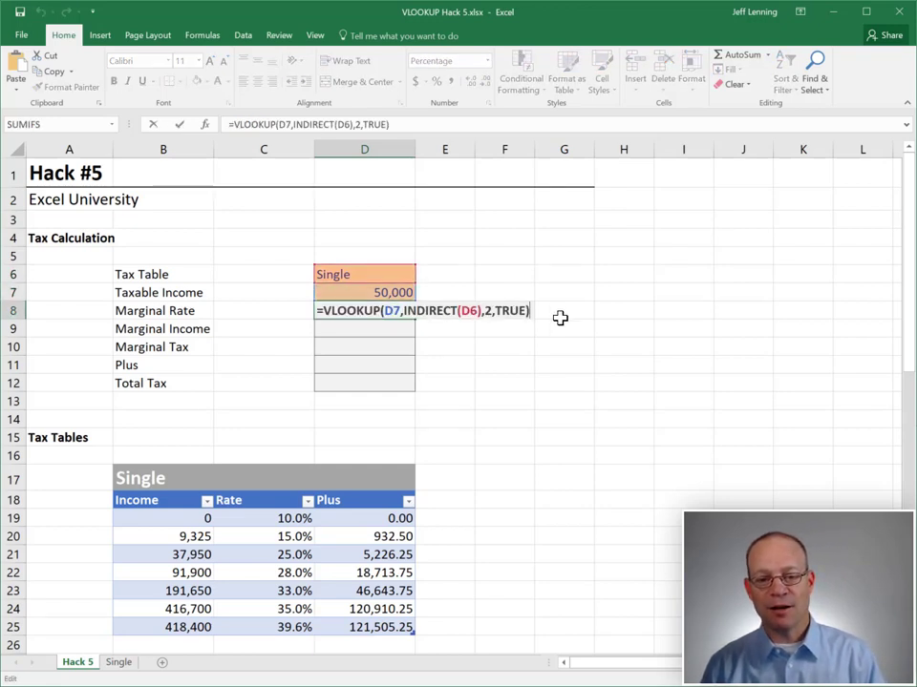
key("Escape")
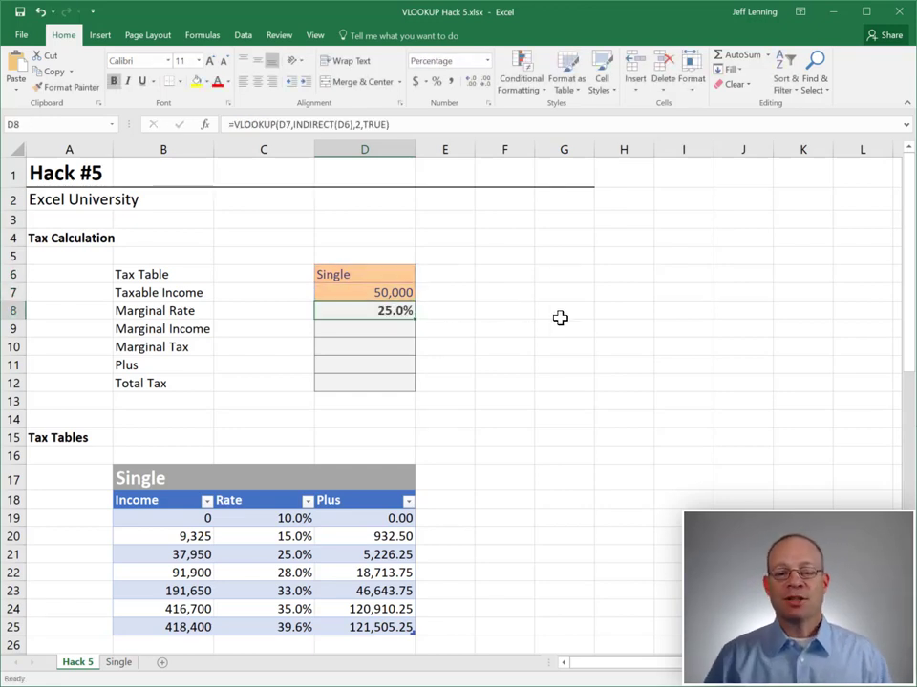
- Start a VLOOKUP in the Marginal Income cell D9 with the Taxable Income in D7 as the lookup value
left_click(405, 334)
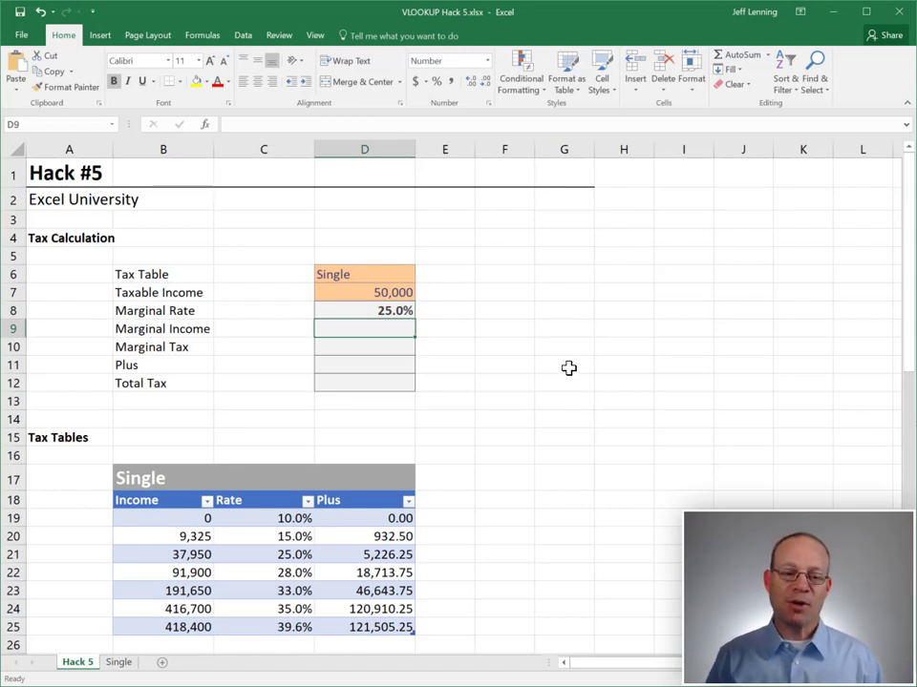
left_click(391, 293)
left_click_drag(193, 524, 186, 611)
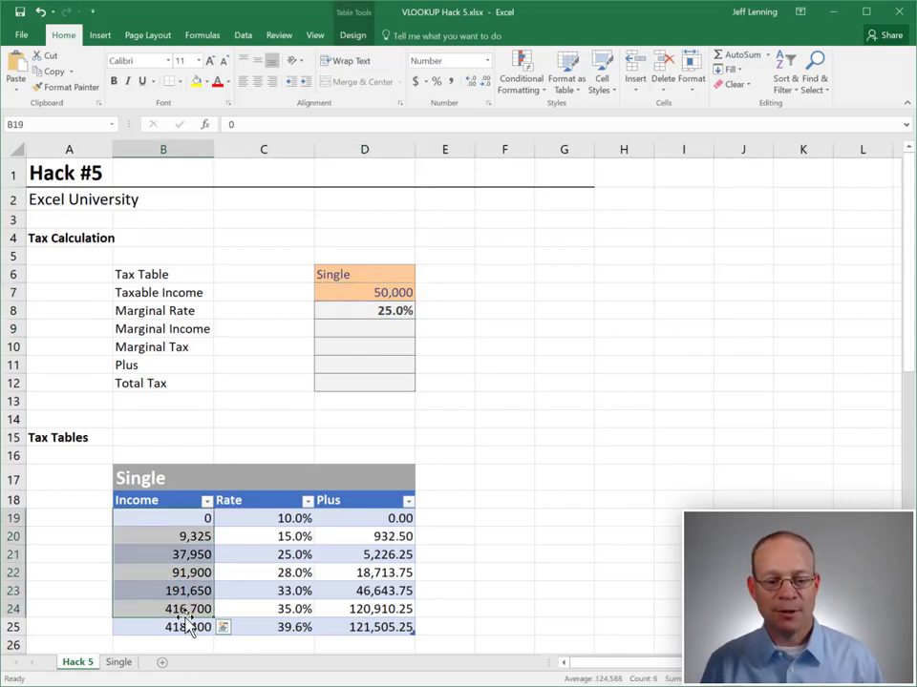
left_click(375, 331)
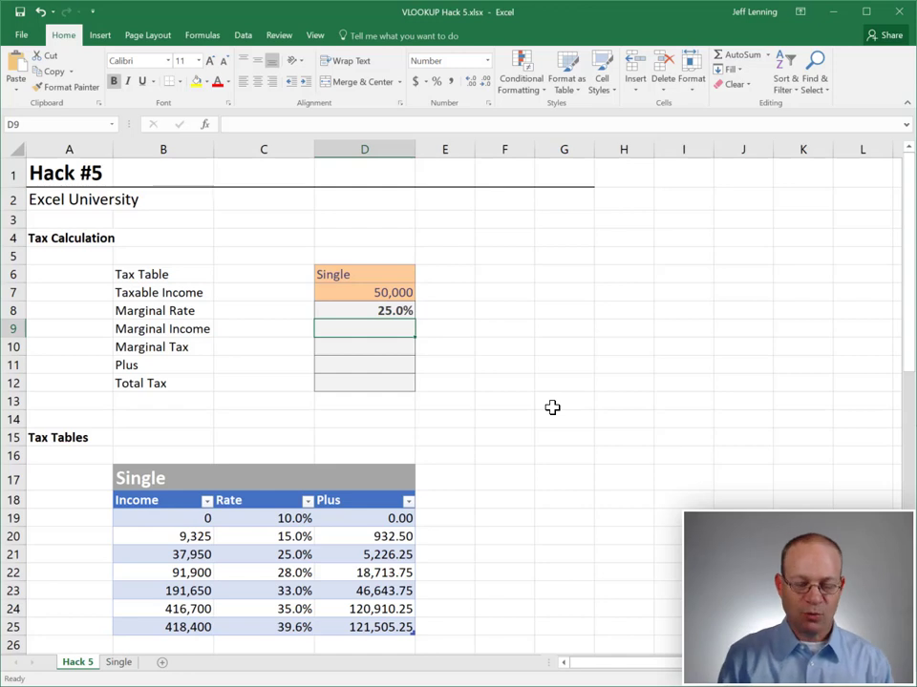
type("=vl")
key("Tab")
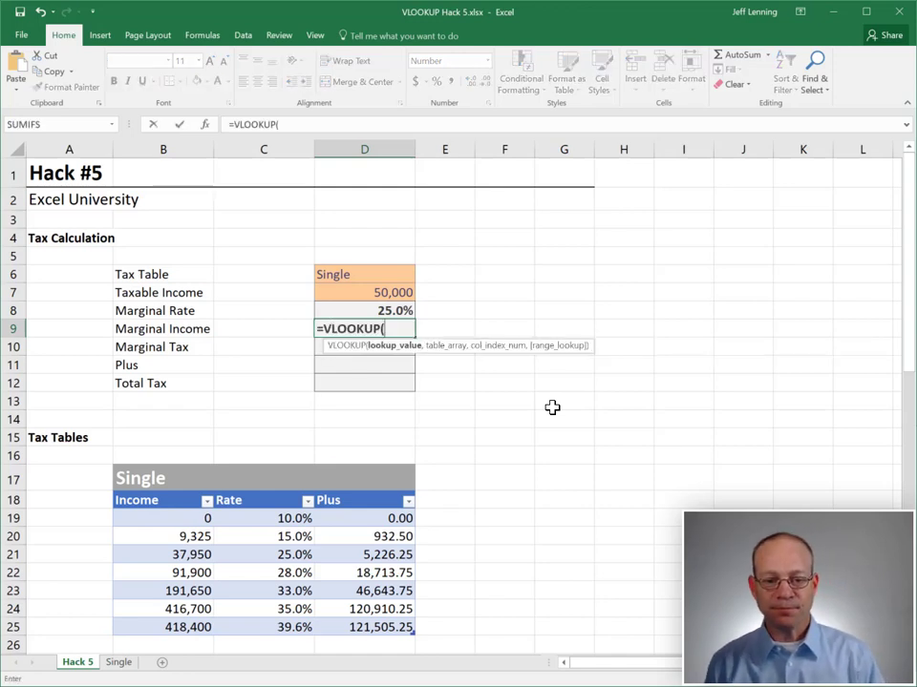
key("Up")
key("Up")
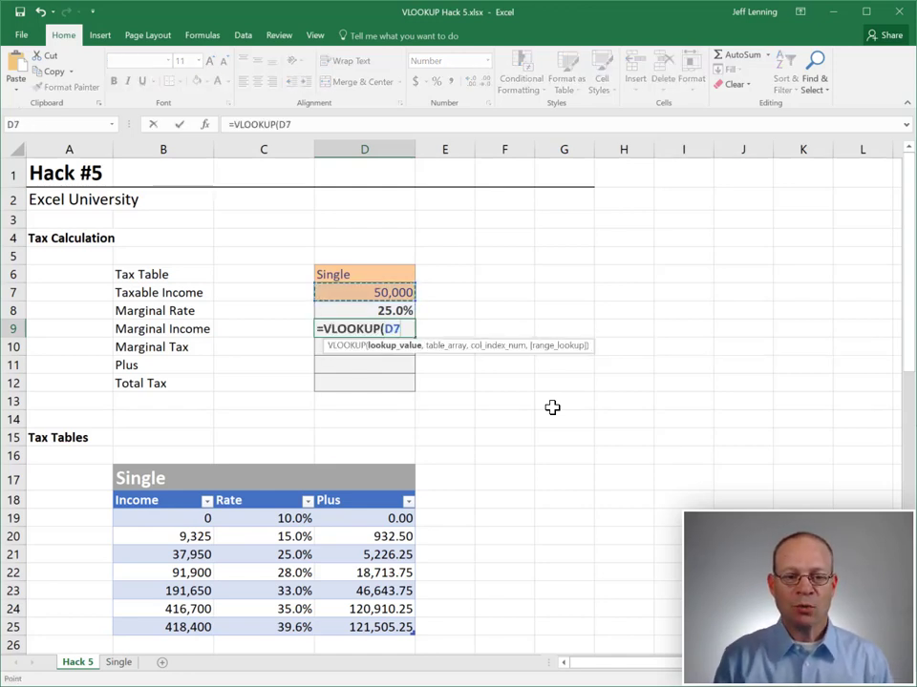
type(",")
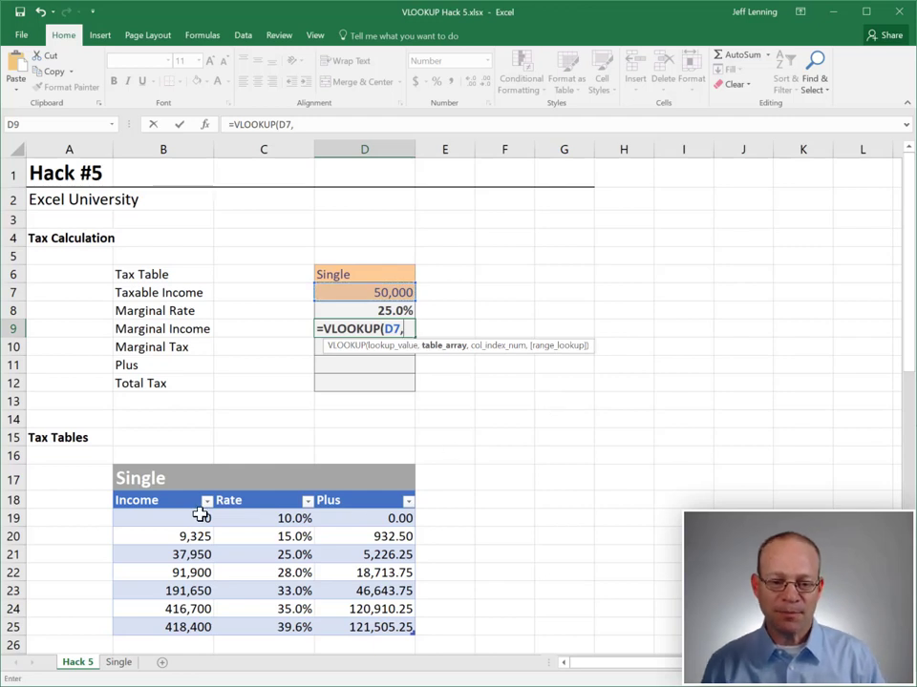
- Complete the D9 formula with INDIRECT(D6) as the table, column 1 and TRUE, giving =VLOOKUP(D7,INDIRECT(D6),1,TRUE)
left_click_drag(192, 517, 364, 626)
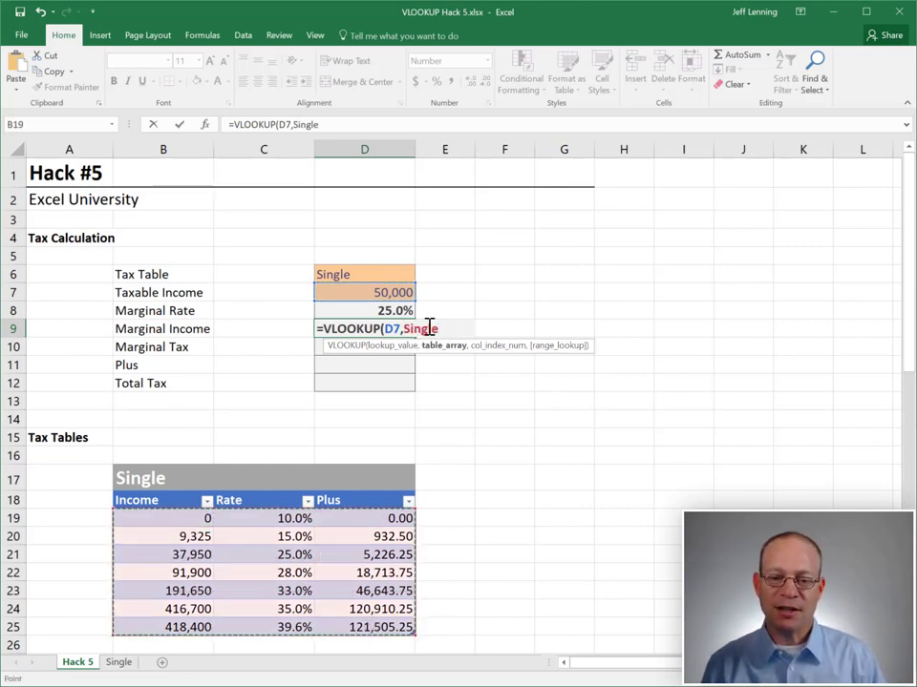
left_click_drag(436, 328, 403, 329)
type("in")
key("Down")
key("Tab")
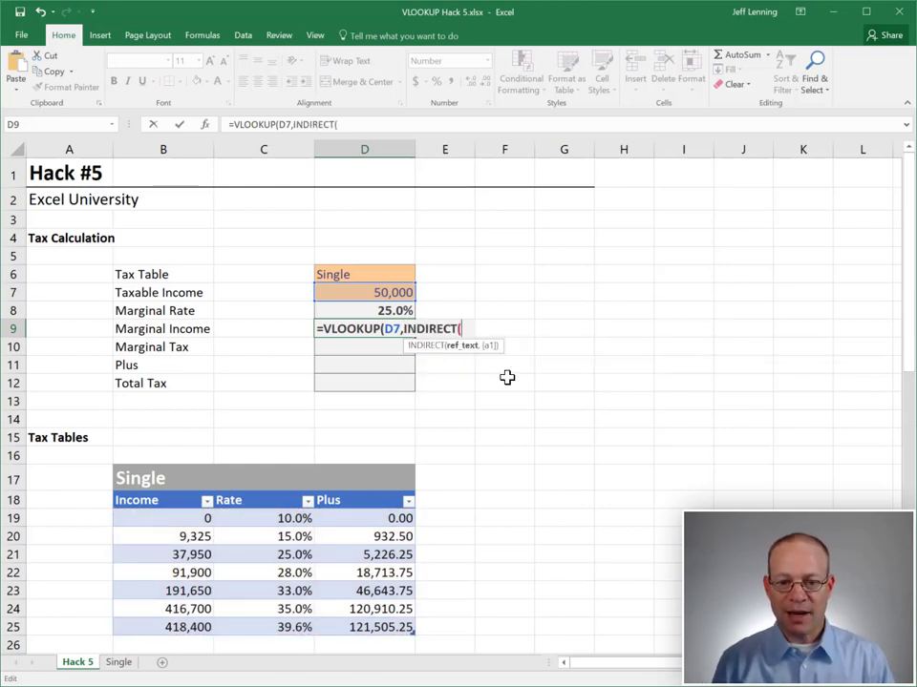
left_click(380, 277)
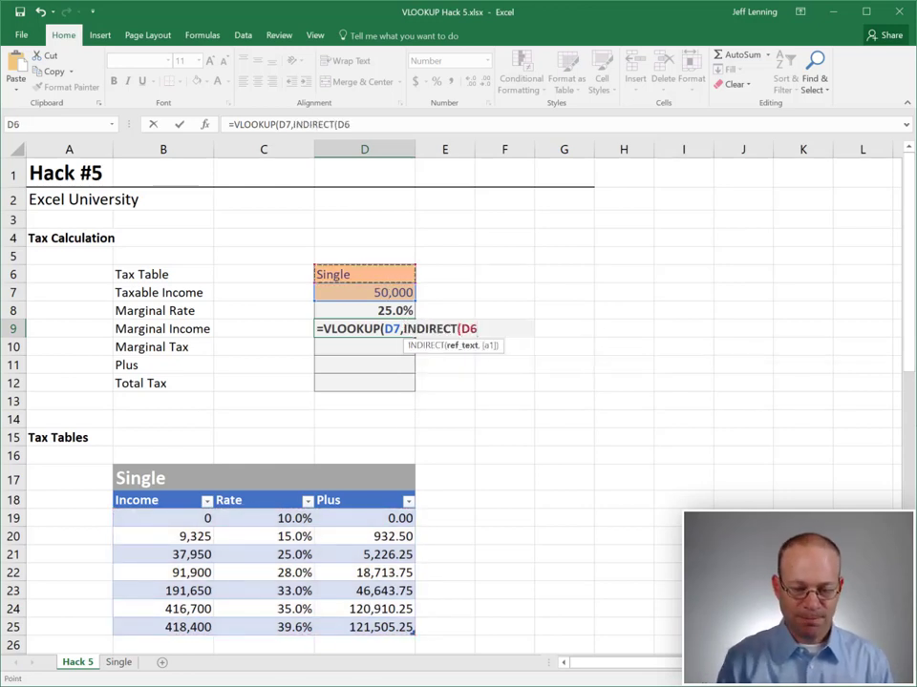
type("),")
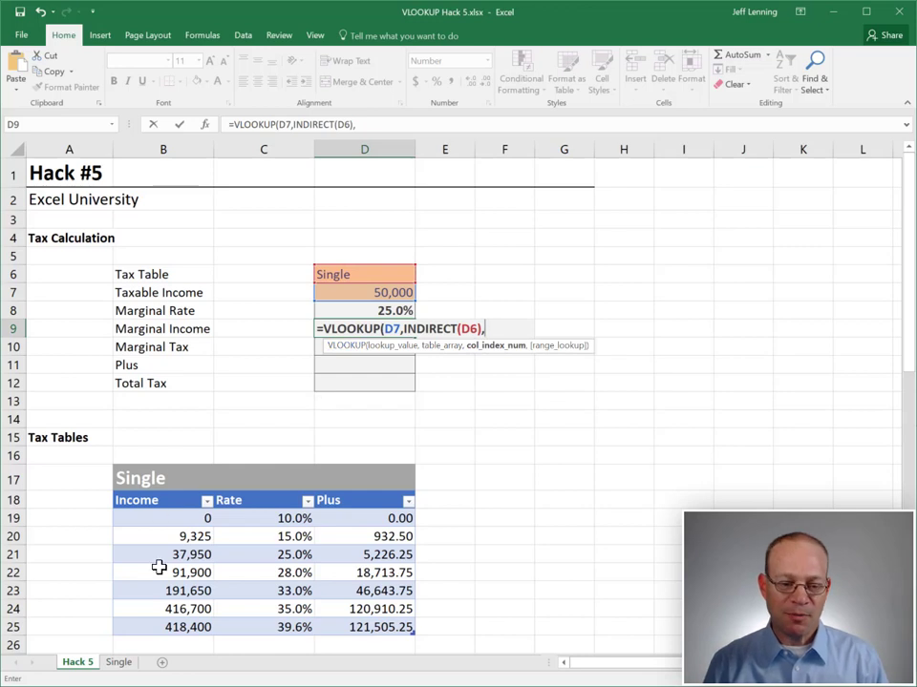
type("1")
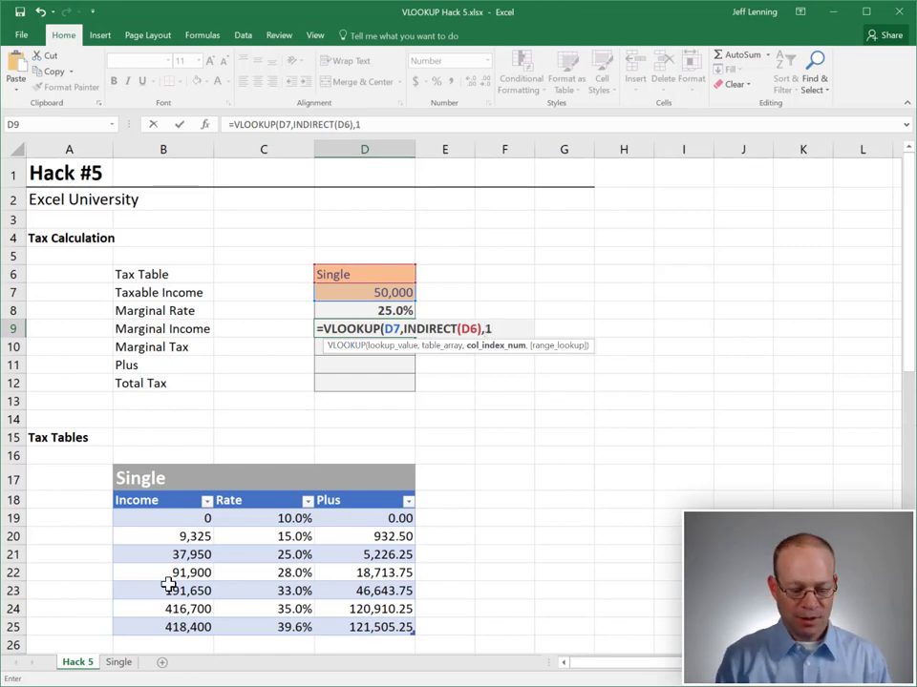
type(",true)")
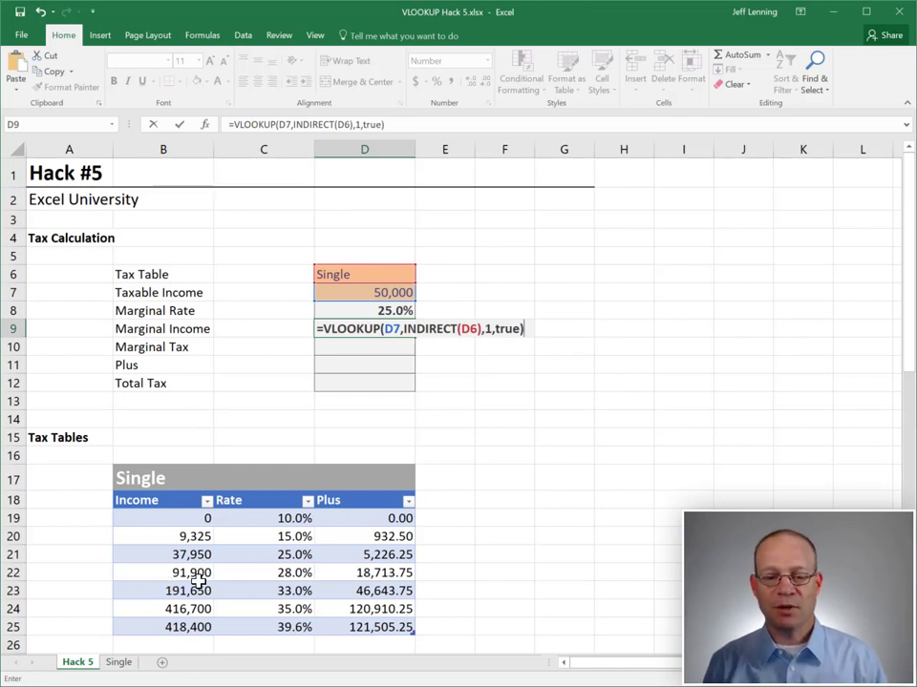
key("Return")
- Subtract the D9 lookup from the Taxable Income, making the formula =D7-VLOOKUP(D7,INDIRECT(D6),1,TRUE)
left_click(381, 329)
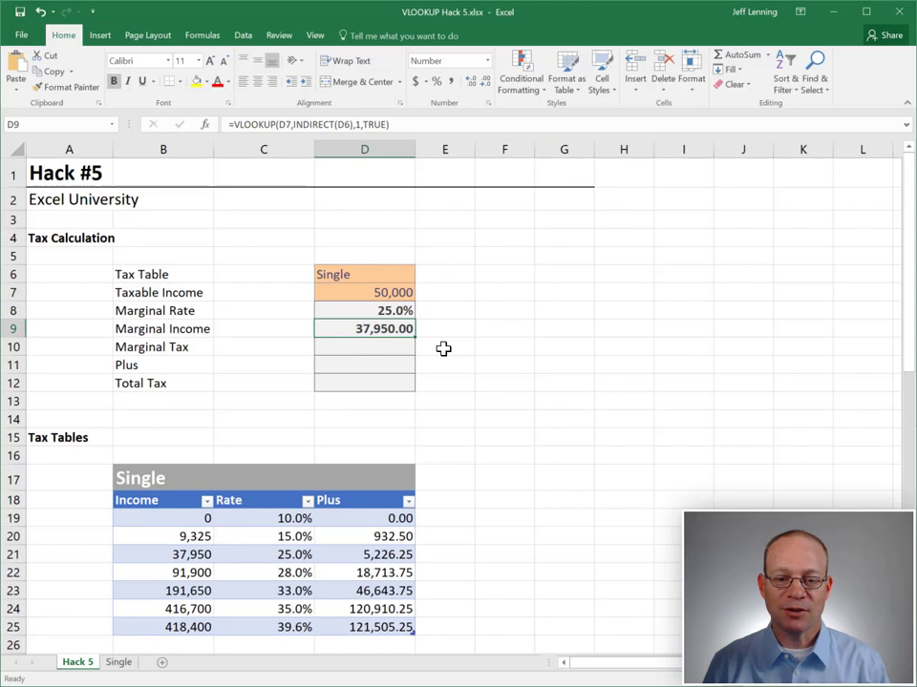
key("F2")
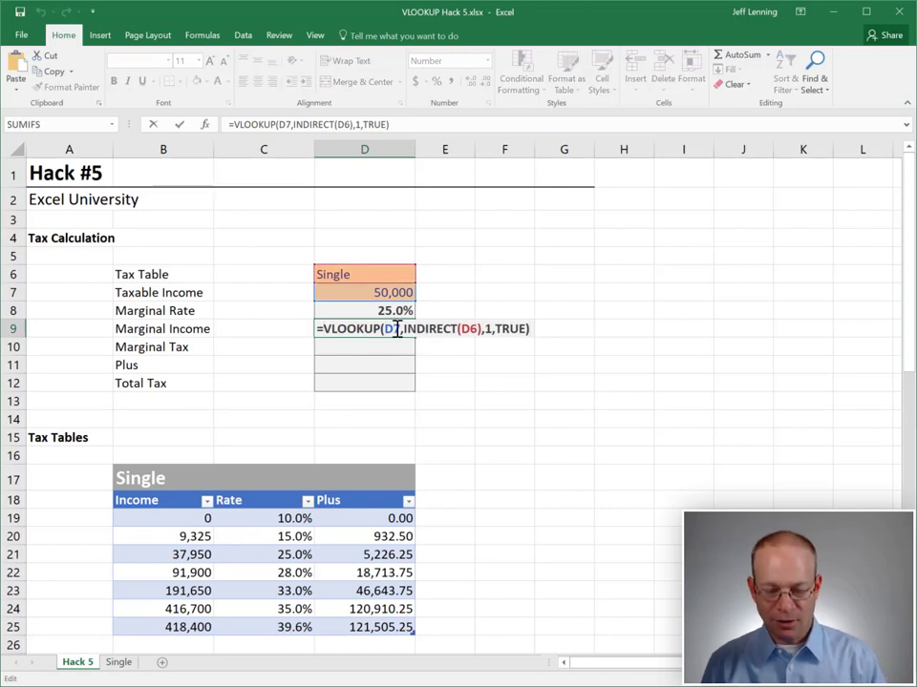
left_click(374, 293)
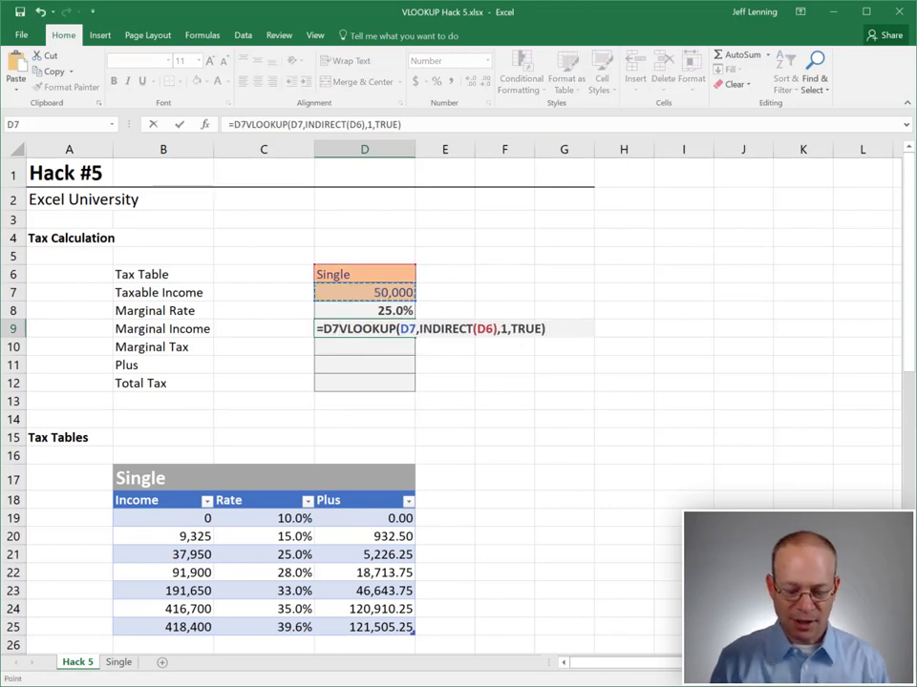
type("-")
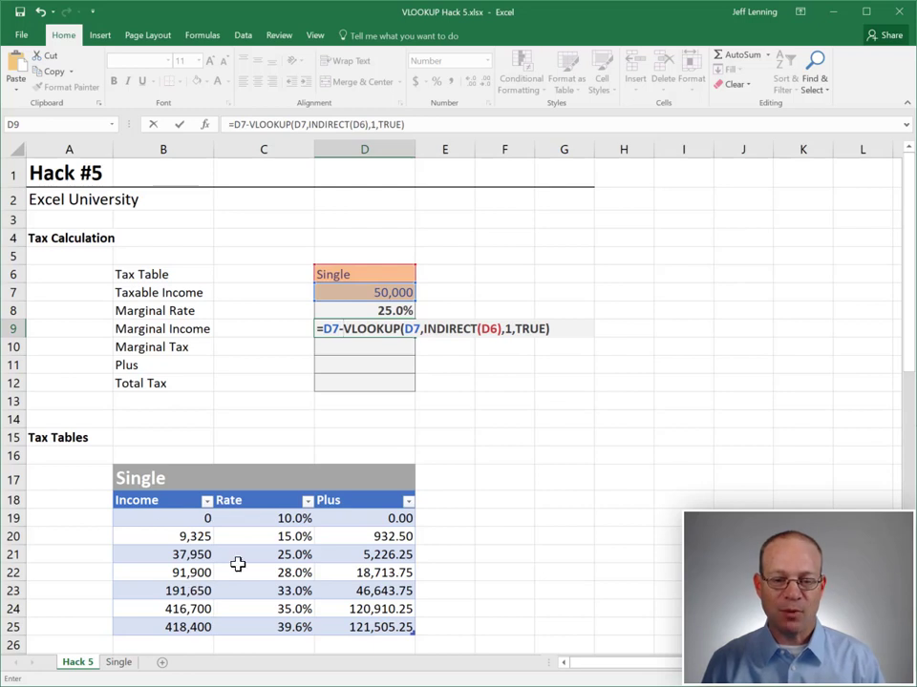
key("Return")
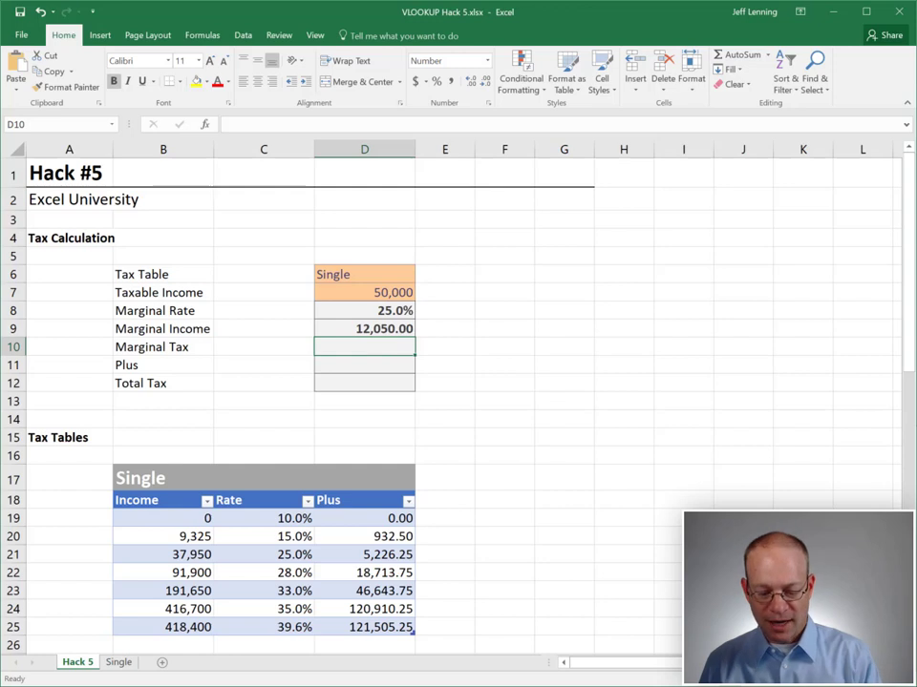
- Calculate the Marginal Tax in D10 as rate times marginal income with the formula =D8*D9
type("=")
left_click(380, 311)
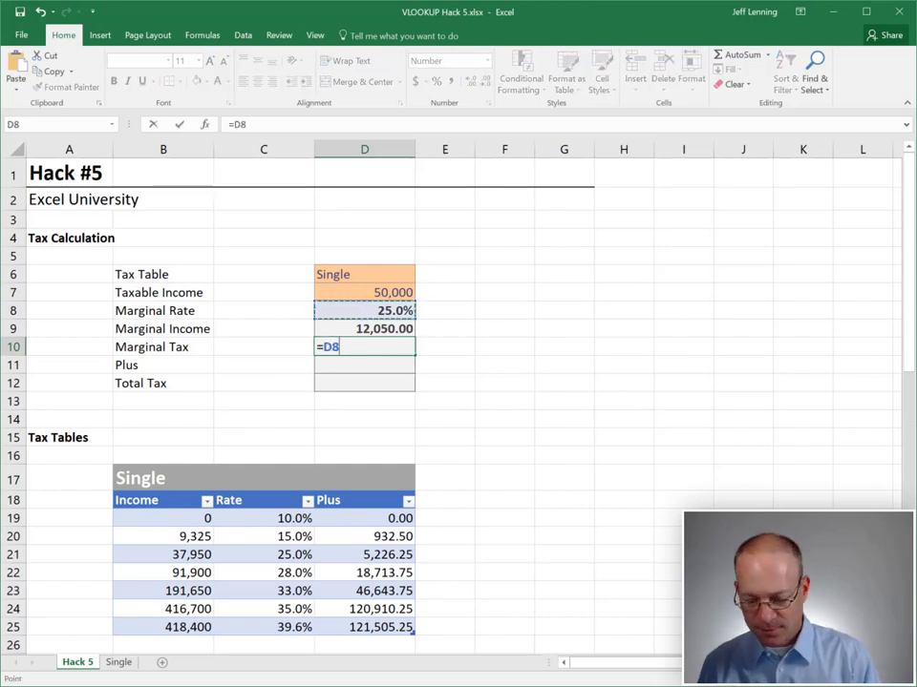
type("*")
left_click(382, 329)
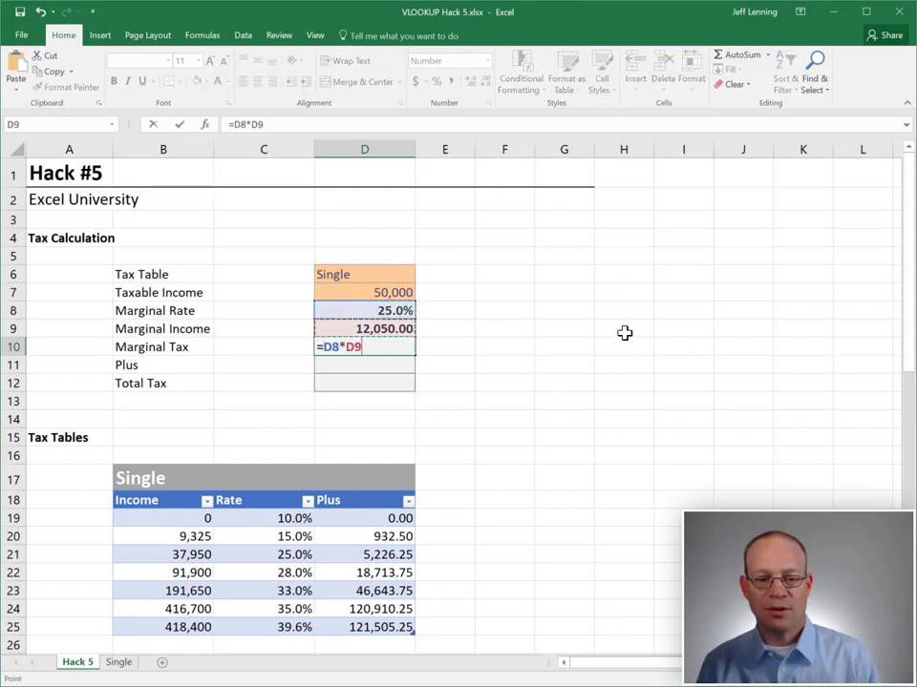
key("Return")
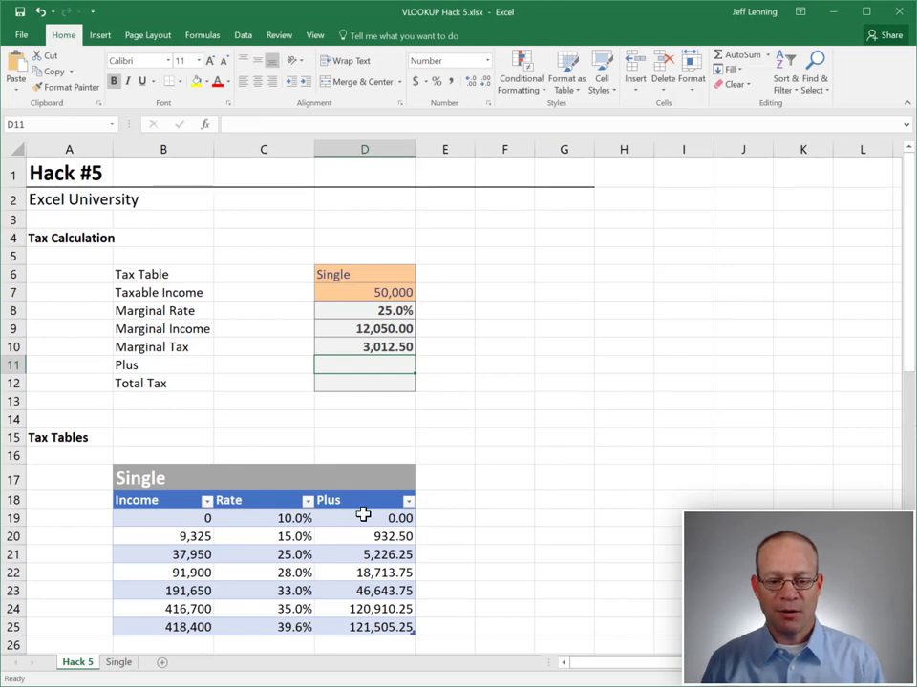
- Start a VLOOKUP in the Plus cell D11 with the Taxable Income in D7 as the lookup value
left_click_drag(363, 514, 374, 629)
left_click(374, 370)
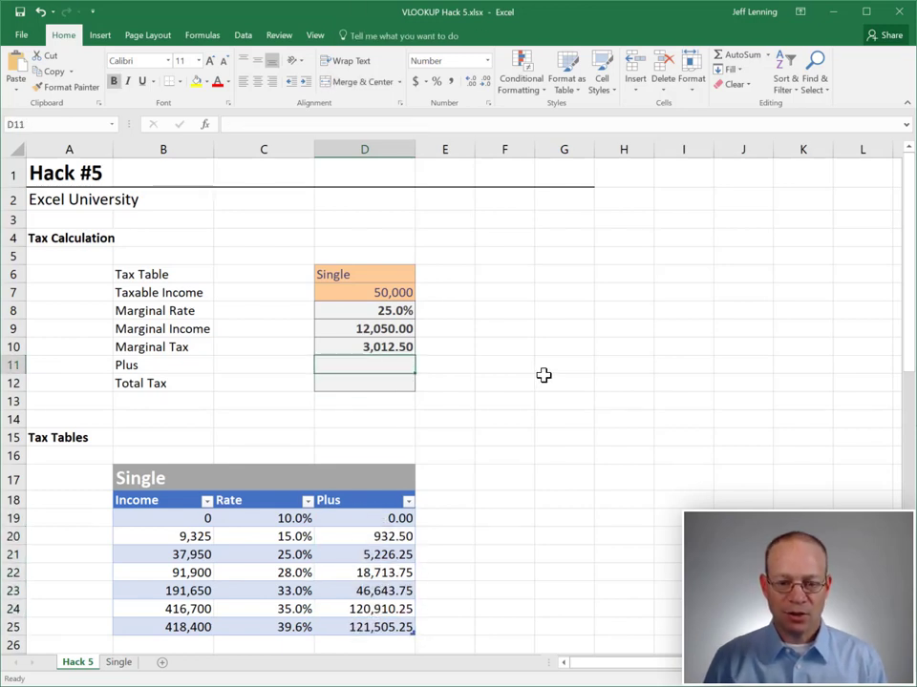
type("=VLOOKUP(")
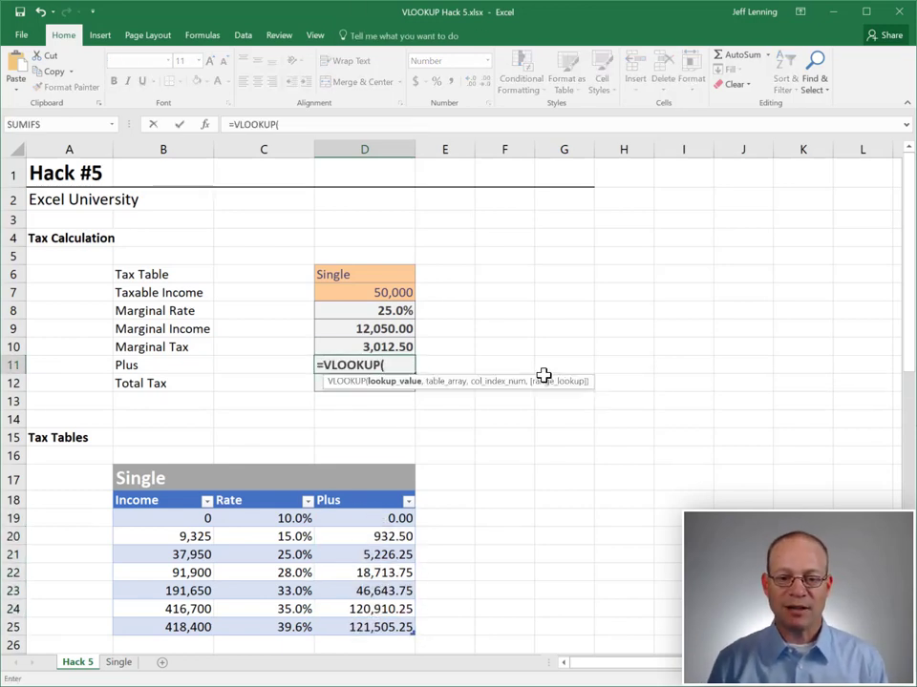
key("Up")
key("Up")
key("Up")
key("Up")
type(",")
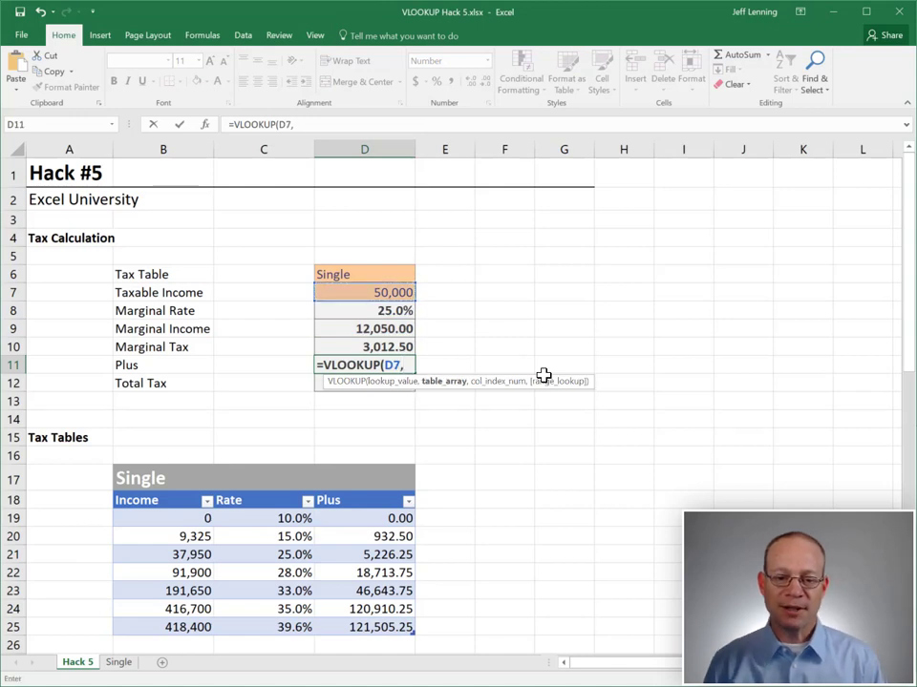
- Complete the Plus formula in D11 with INDIRECT(D6) as the table, column 3 and TRUE, giving =VLOOKUP(D7,INDIRECT(D6),3,TRUE)
type("ind")
key("Down")
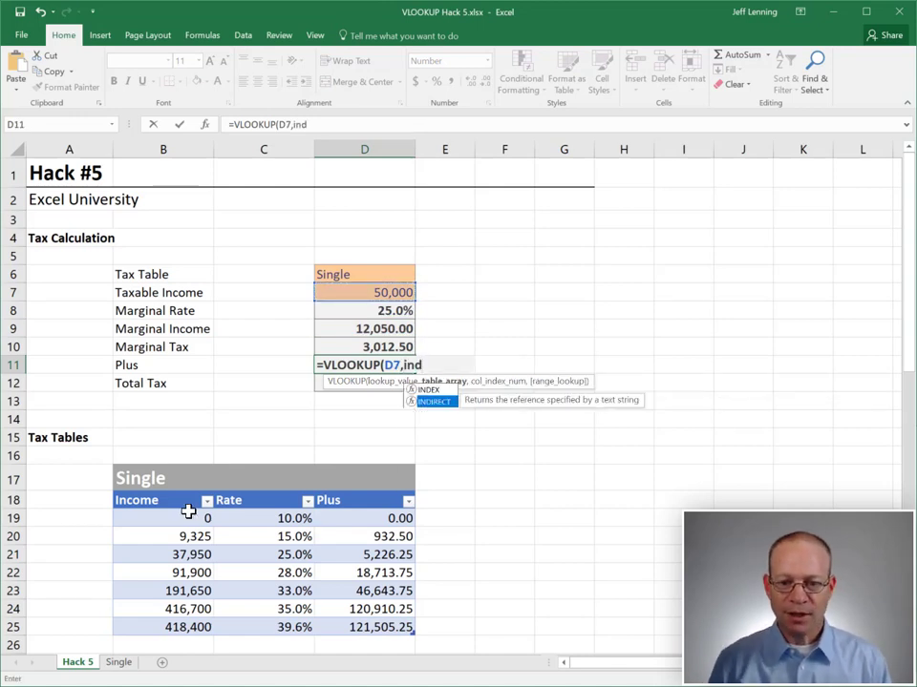
key("Tab")
left_click(392, 274)
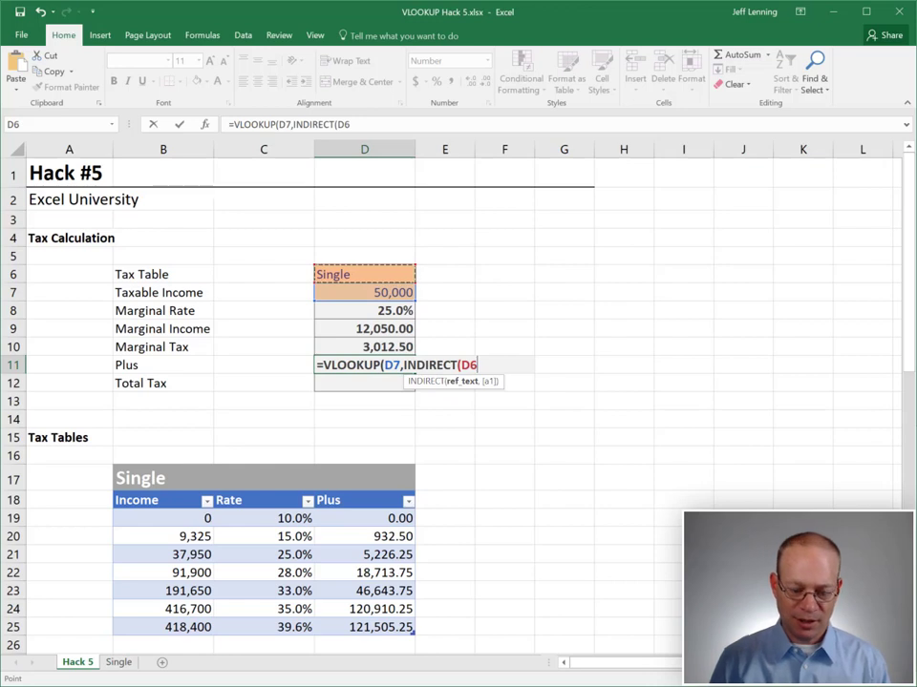
type("),")
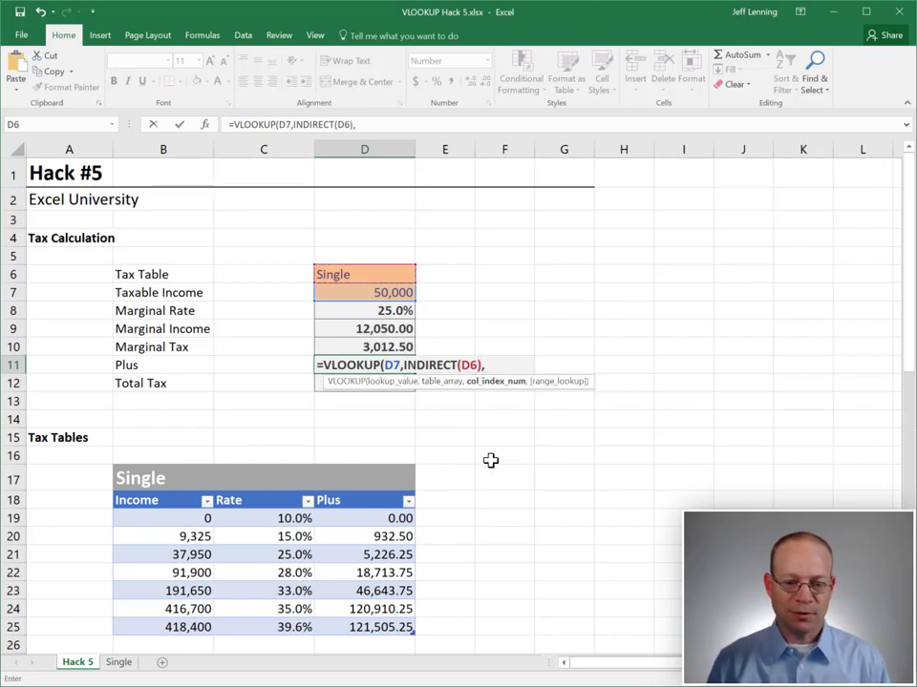
type("3,true)")
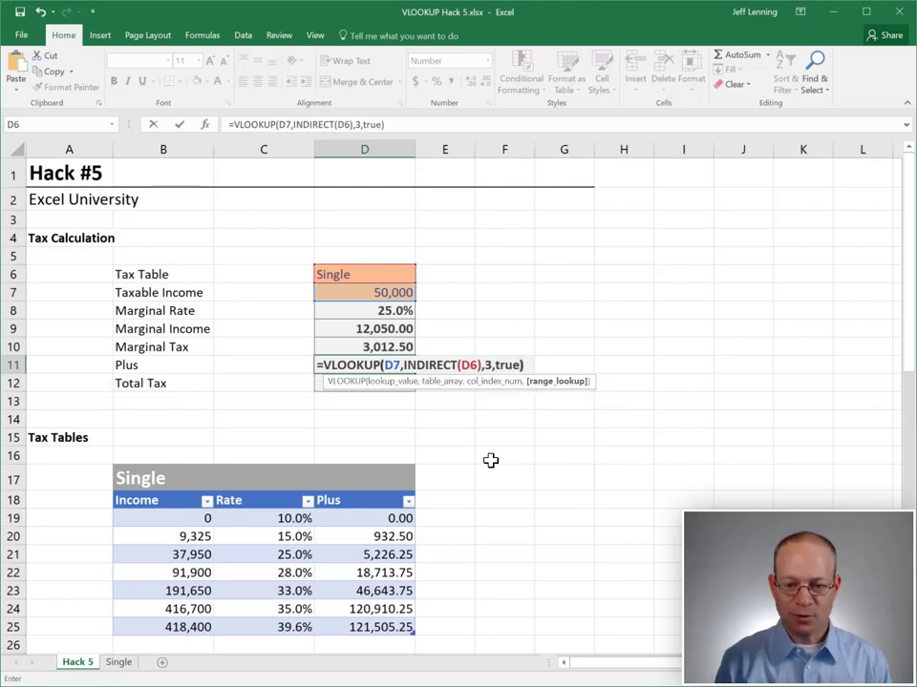
key("Return")
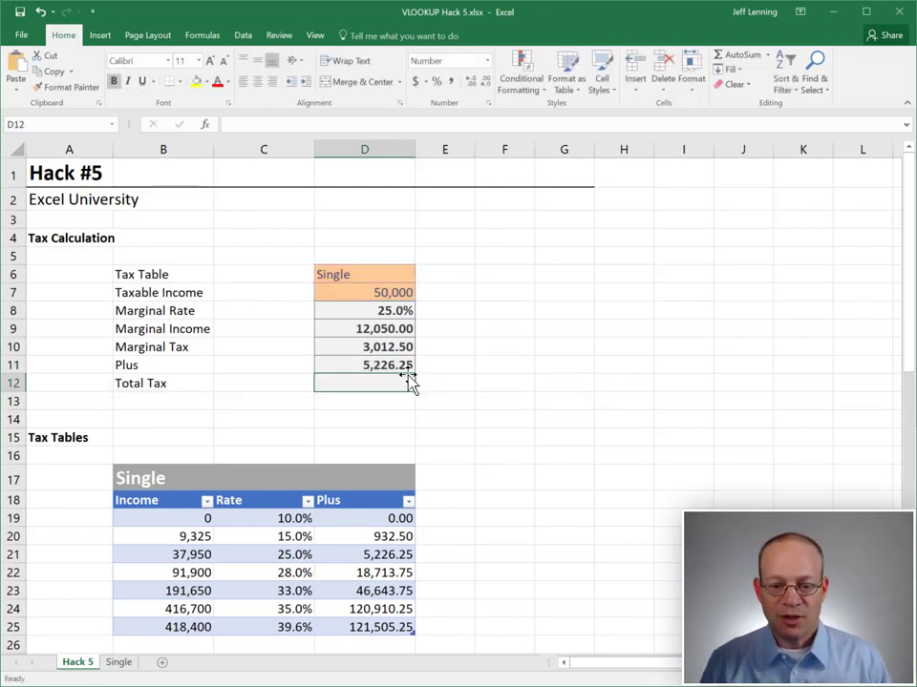
left_click(373, 555)
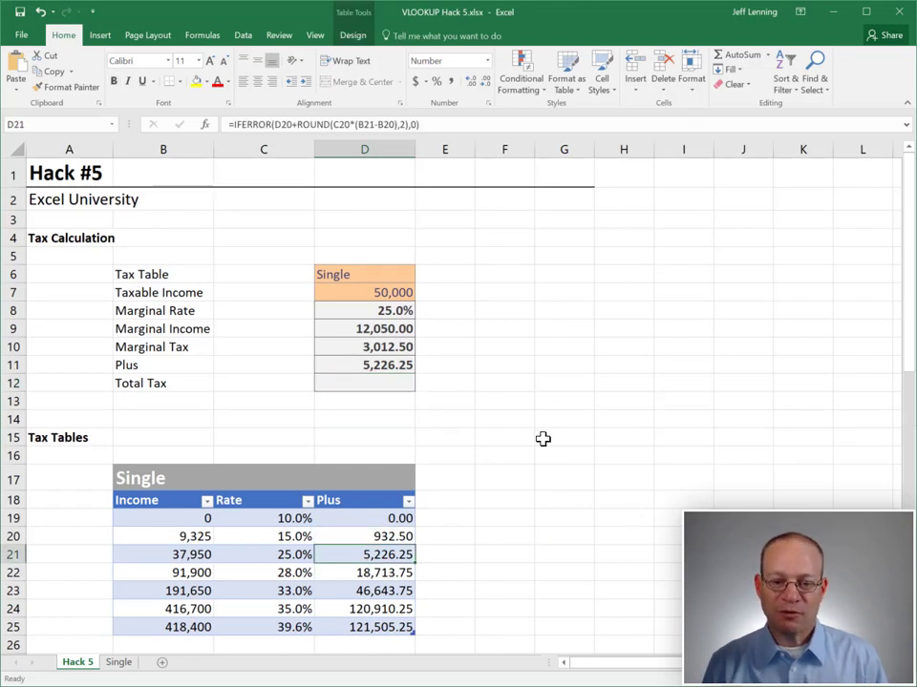
- Calculate the Total Tax in D12 as marginal tax plus the Plus amount with the formula =D10+D11
left_click(391, 387)
type("=")
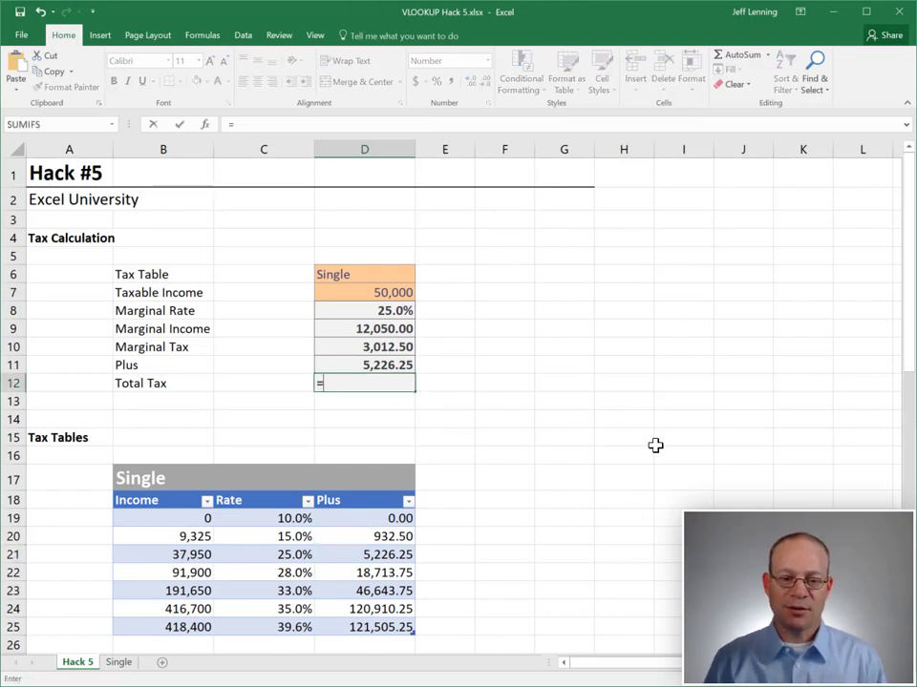
left_click(403, 348)
type("+")
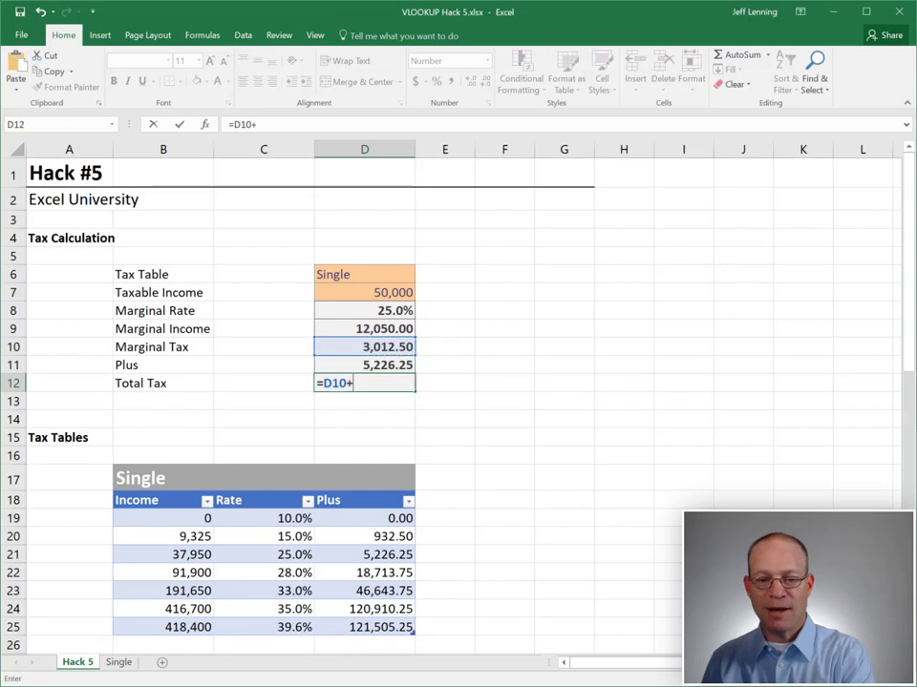
key("Up")
key("Return")
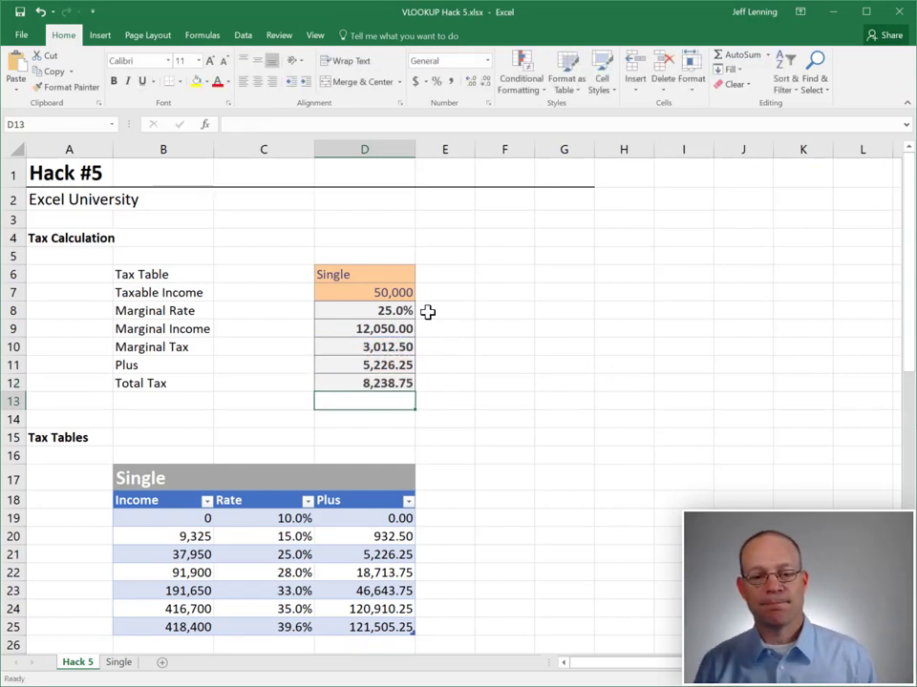
- Test the calculation by setting the Tax Table in D6 to MFJ and to HH
key("ctrl+Up")
key("ctrl+Up")
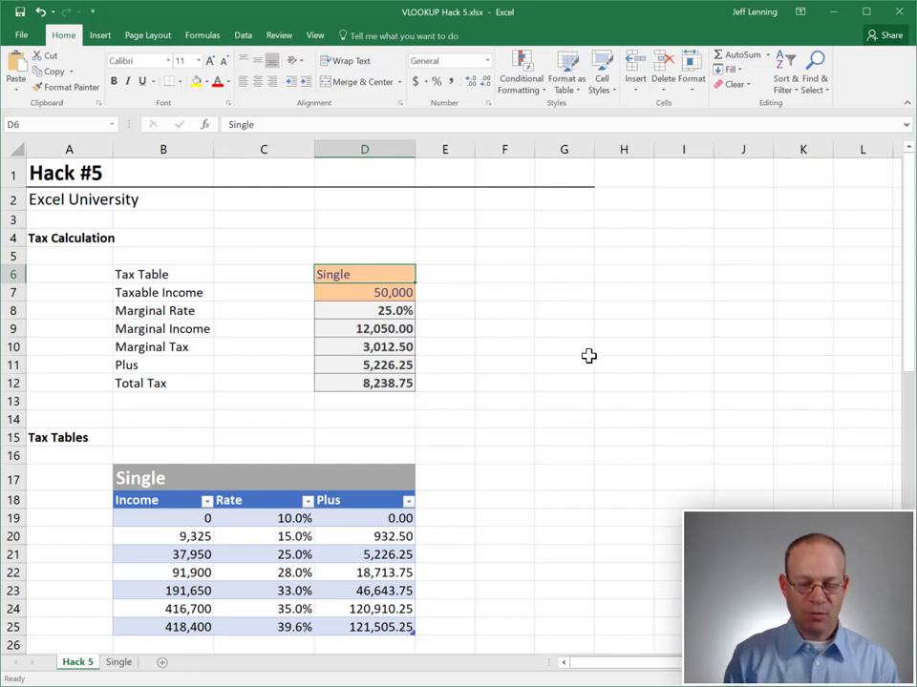
type("MFJ")
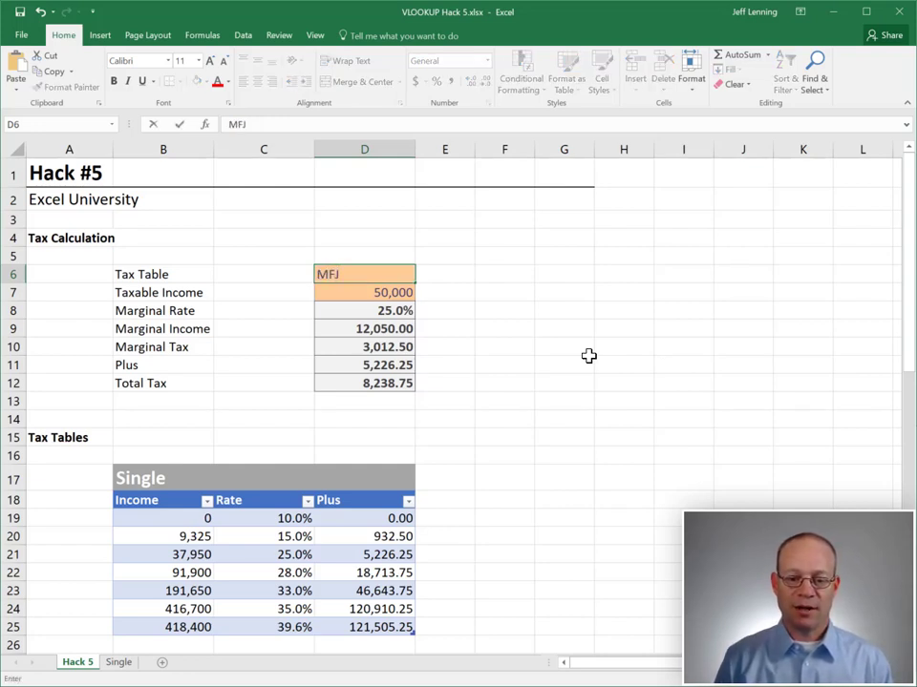
key("Return")
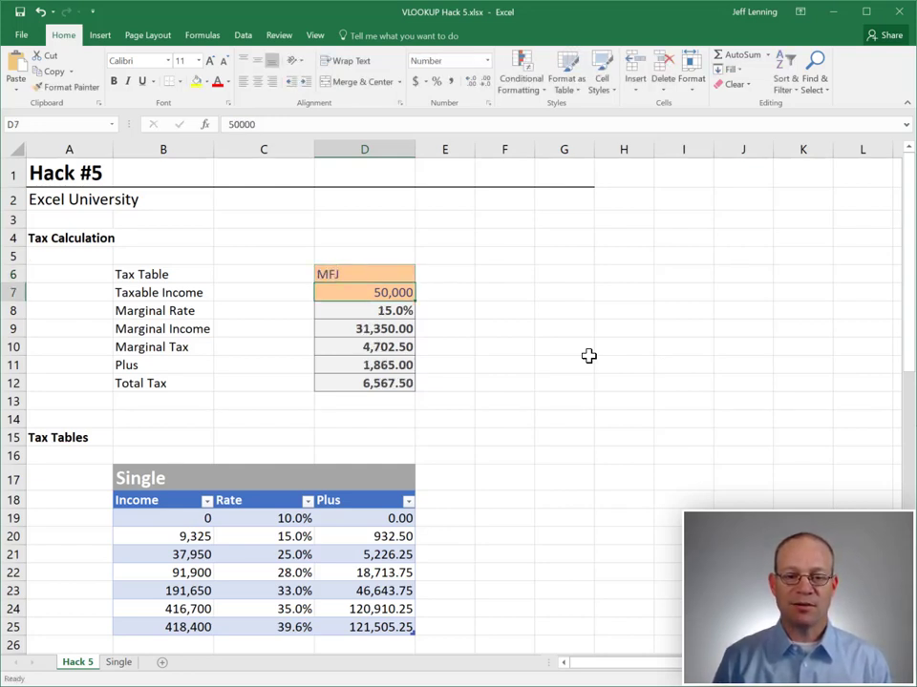
key("Up")
type("HH")
key("Return")
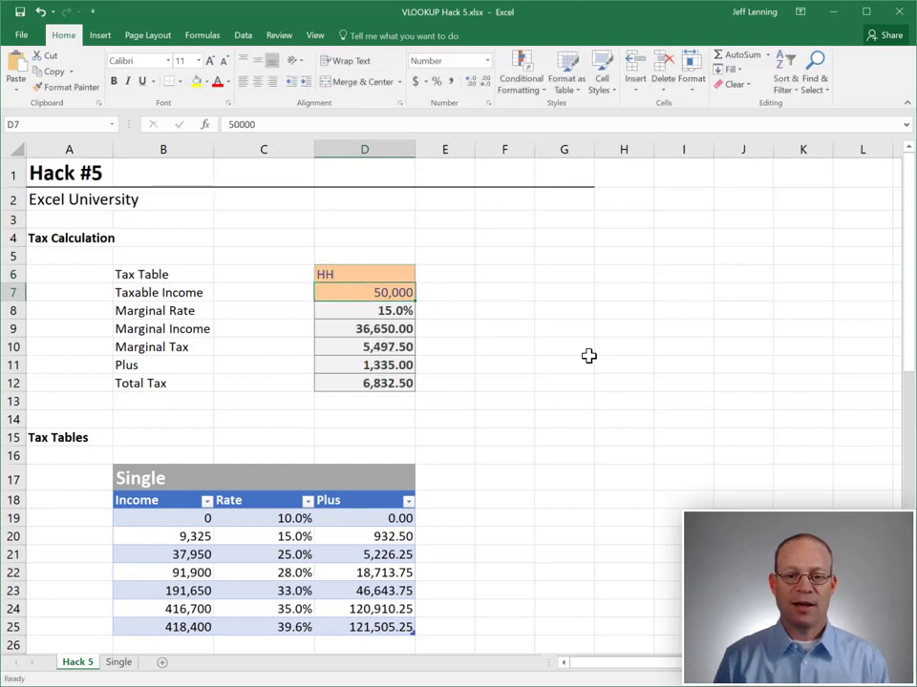
- Try MFS as the Tax Table in D6, and set the cell back to Single
key("Up")
type("MFS")
key("Return")
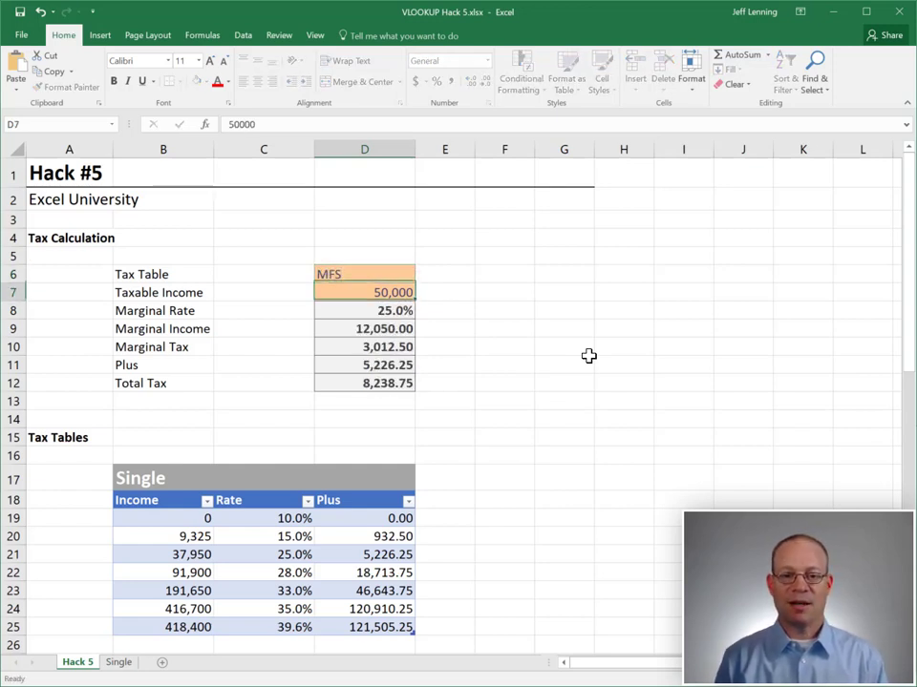
key("Up")
type("Single")
key("Return")
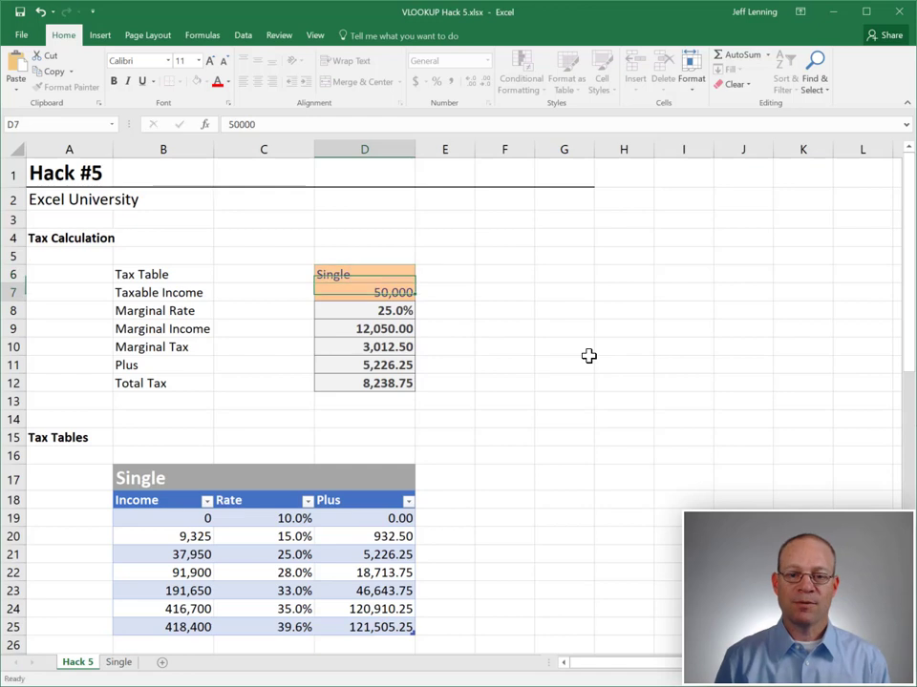
- Review the INDIRECT function in the Marginal Rate formula in D8, along with the Tax Table cell and the calculation range D8:D12
key("Down")
key("F2")
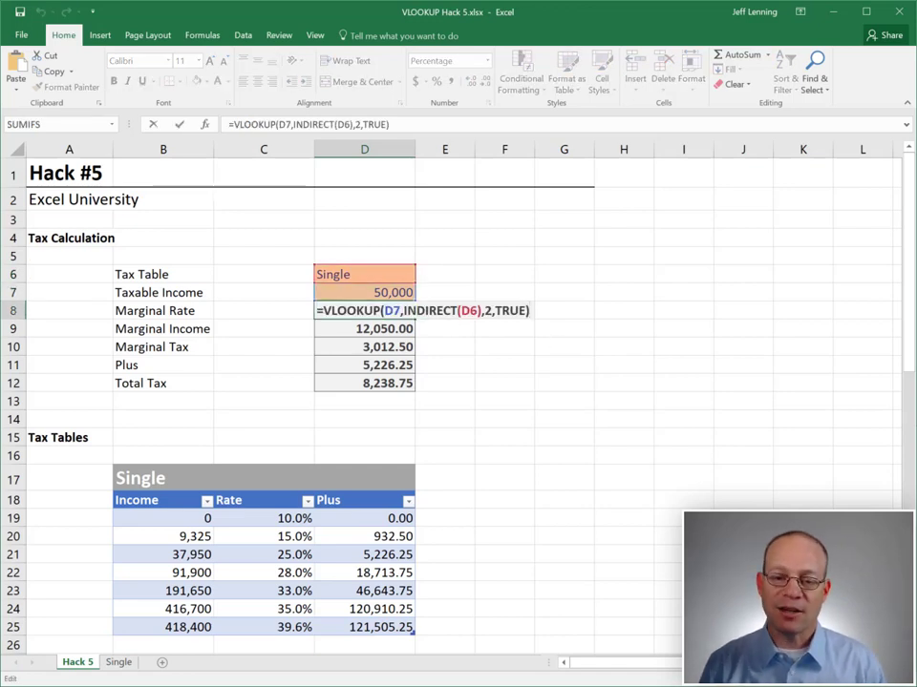
left_click(444, 316)
double_click(444, 316)
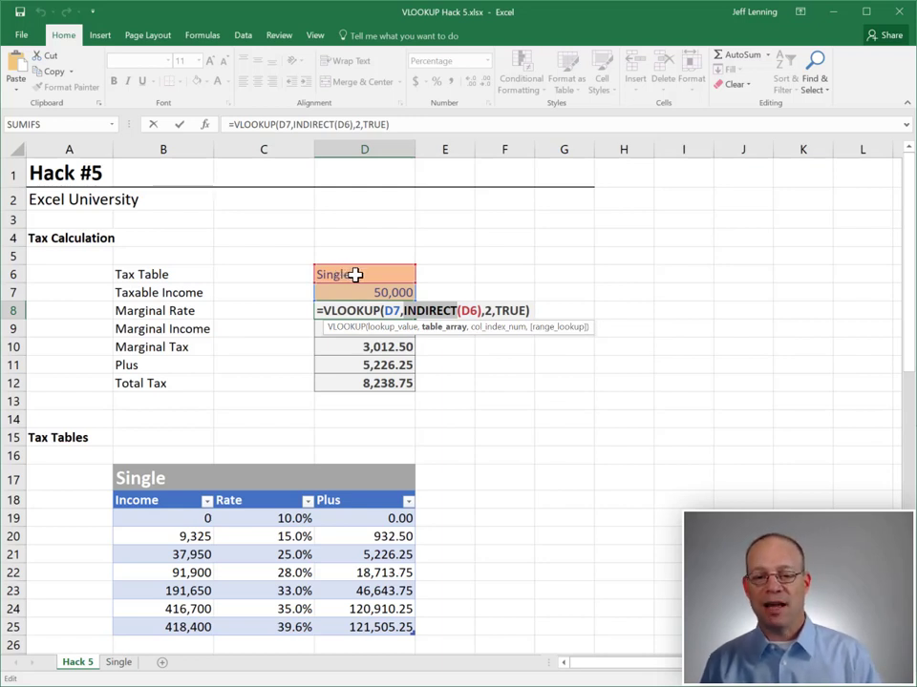
key("Escape")
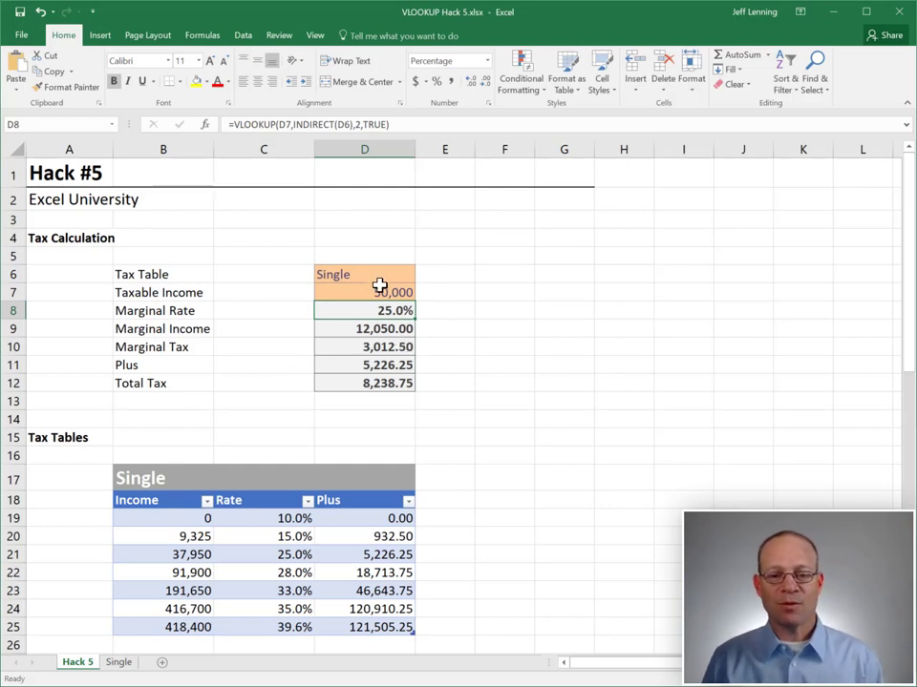
left_click(408, 273)
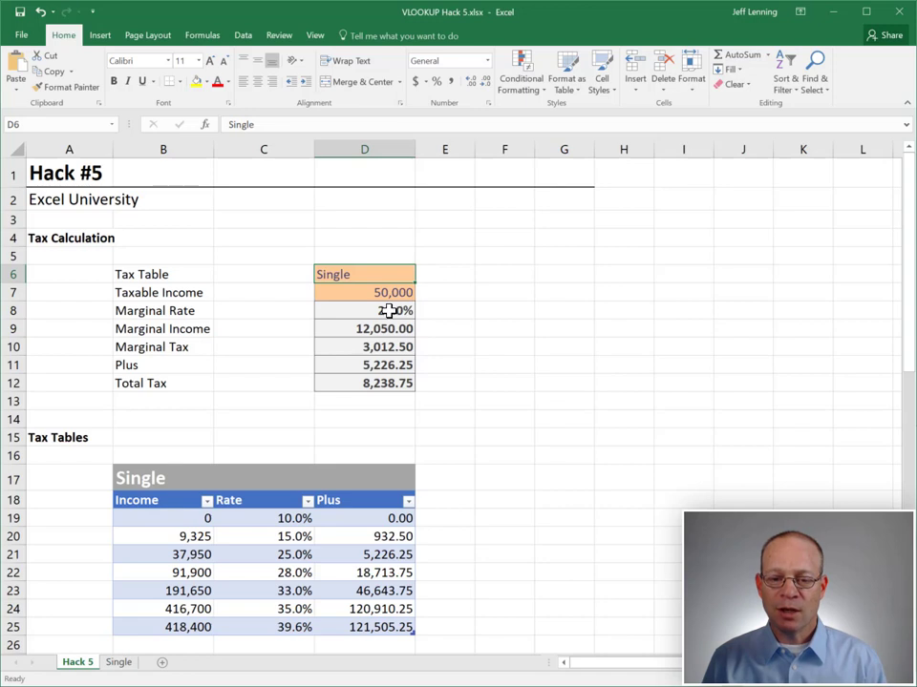
left_click_drag(388, 311, 379, 381)
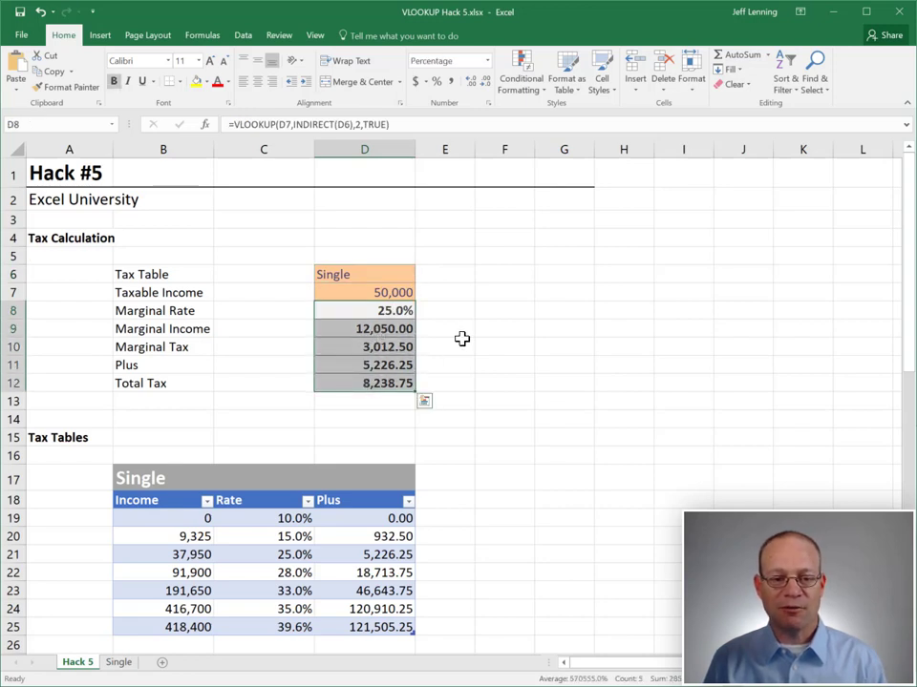
left_click(395, 312)
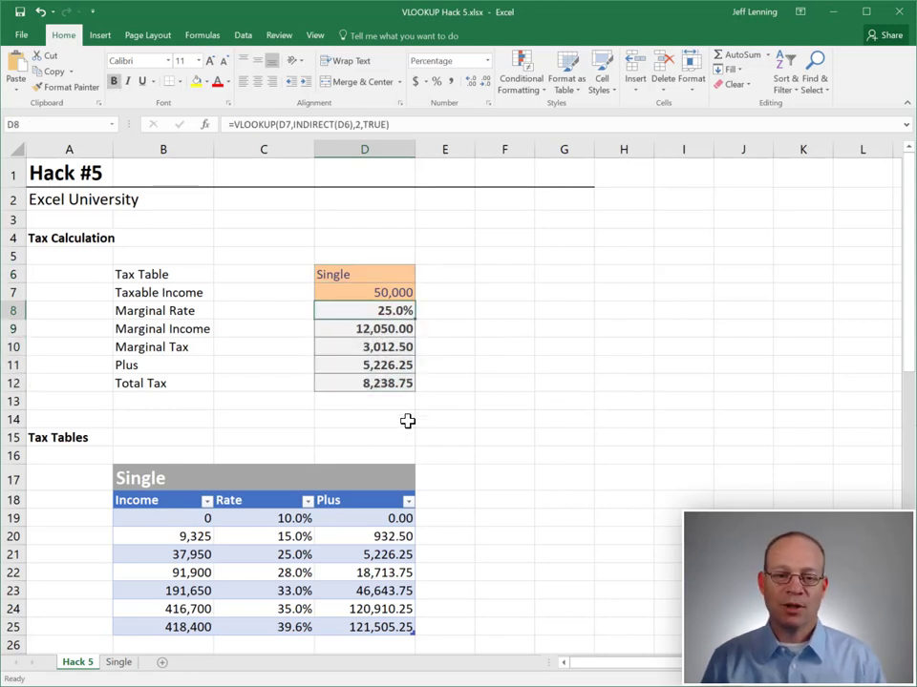
- On the Single sheet, examine the three VLOOKUP parts of the combined Total Tax formula in D8
left_click(121, 662)
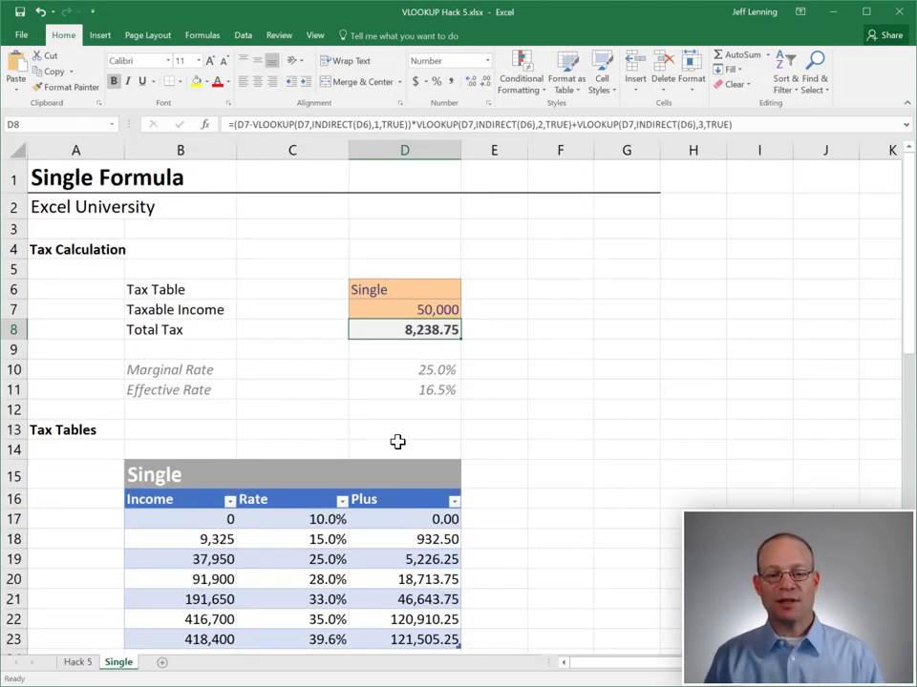
key("F2")
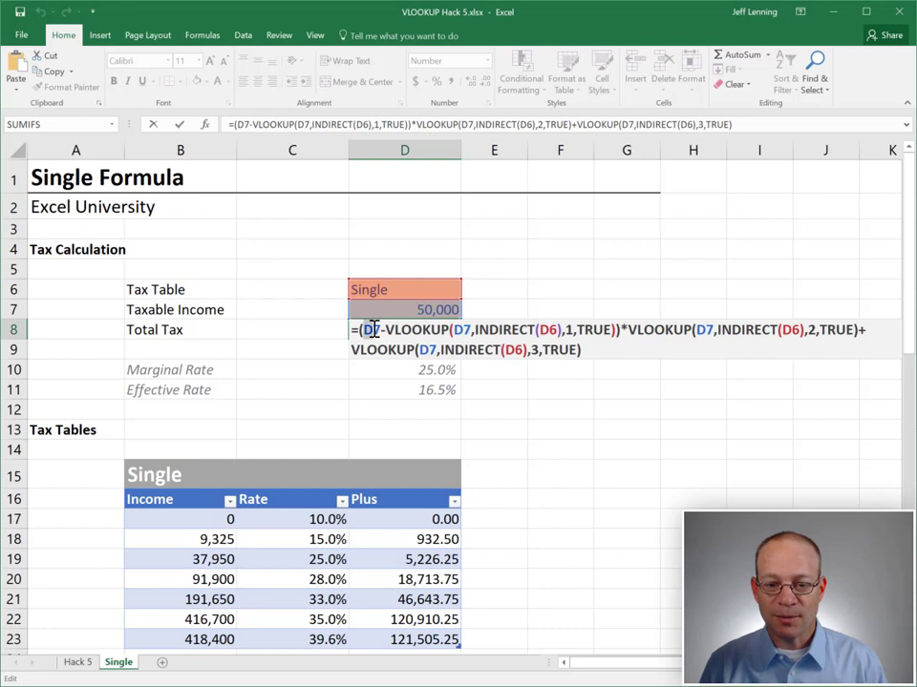
left_click_drag(380, 329, 858, 333)
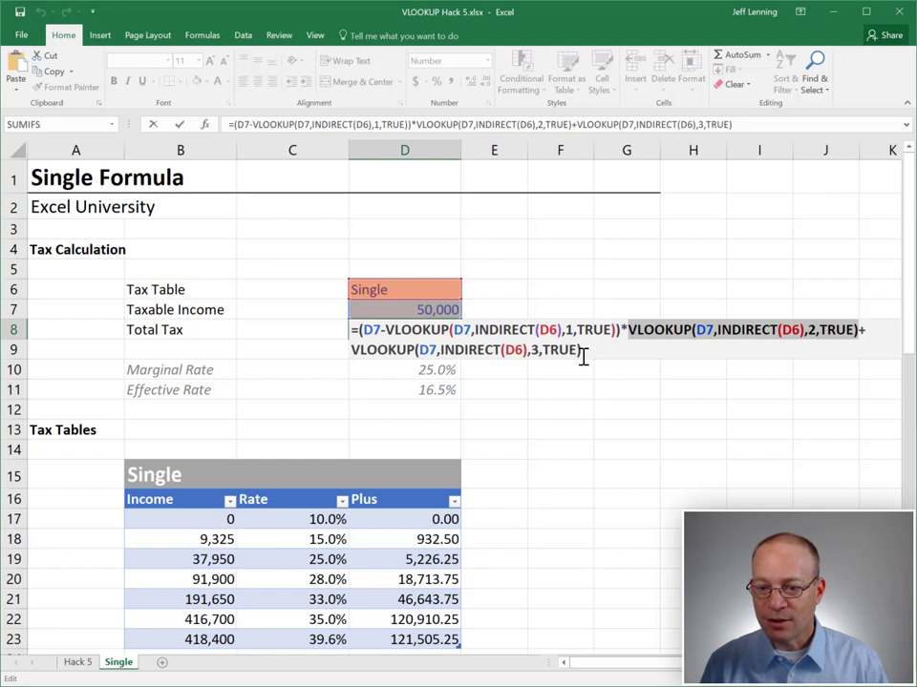
left_click_drag(355, 349, 578, 354)
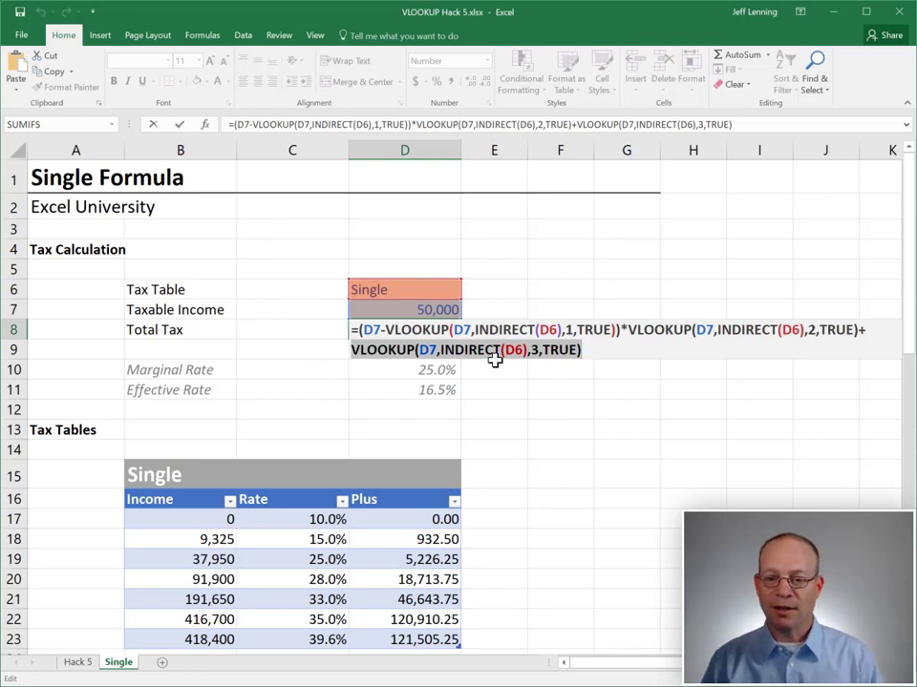
key("Escape")
key("Down")
key("Up")
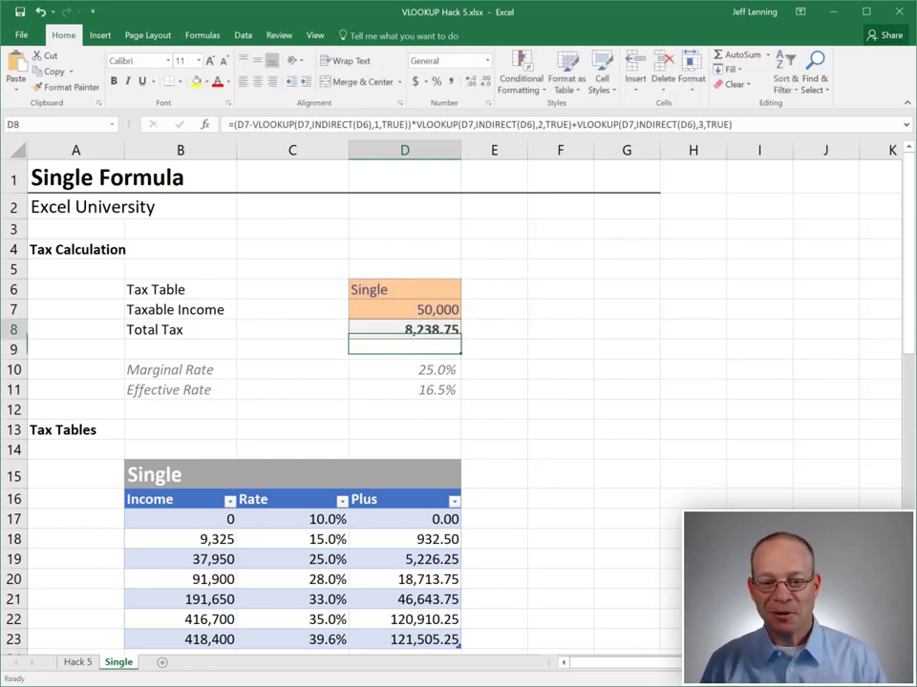
key("F2")
key("Return")
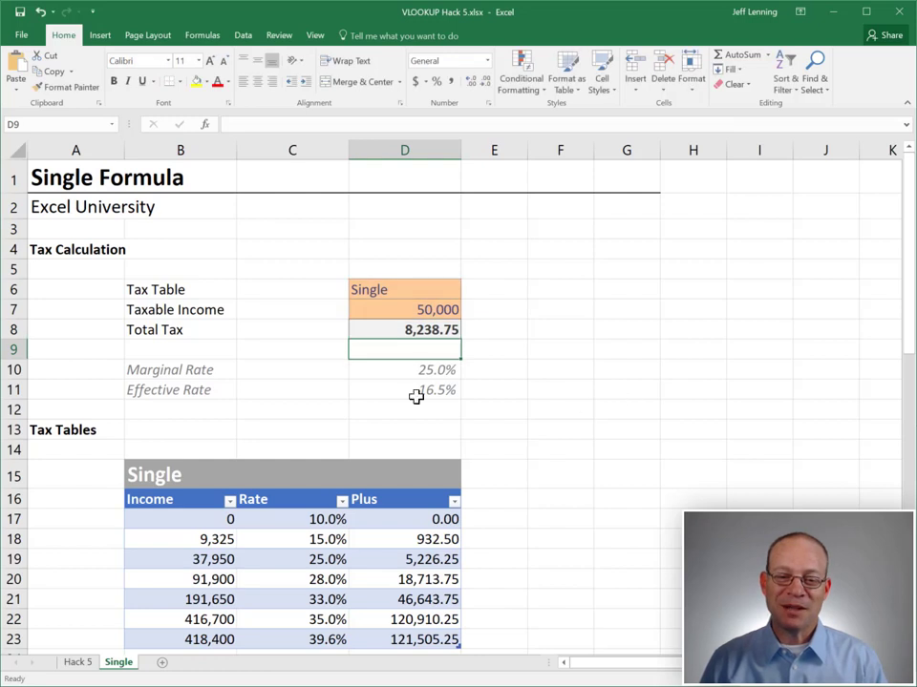
key("Up")
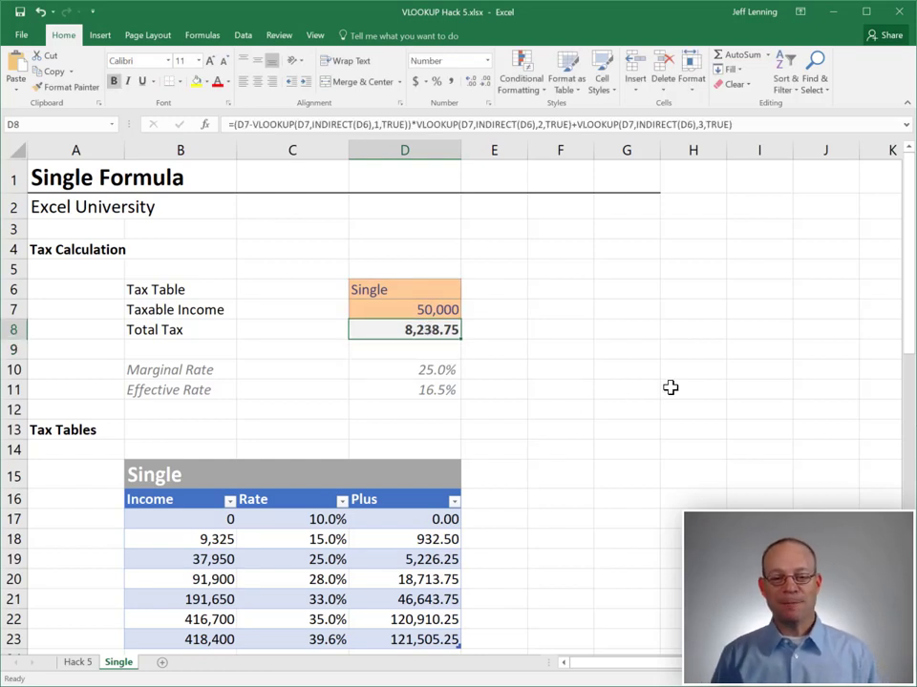
- Inspect the Marginal Rate formula in D10 and the Effective Rate formula in D11 on the Single sheet without changing them
left_click(444, 374)
key("F2")
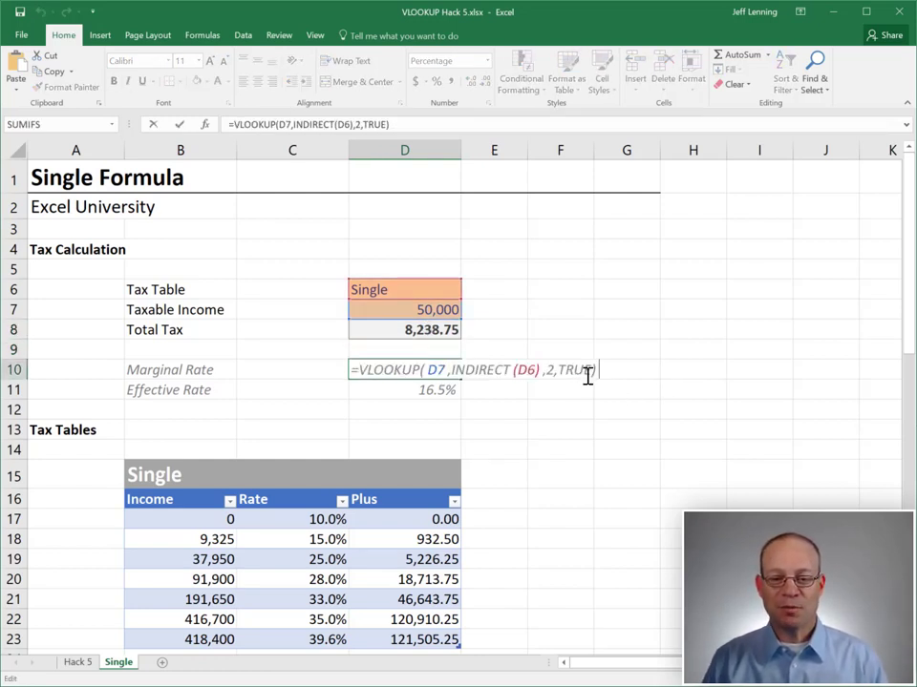
key("Escape")
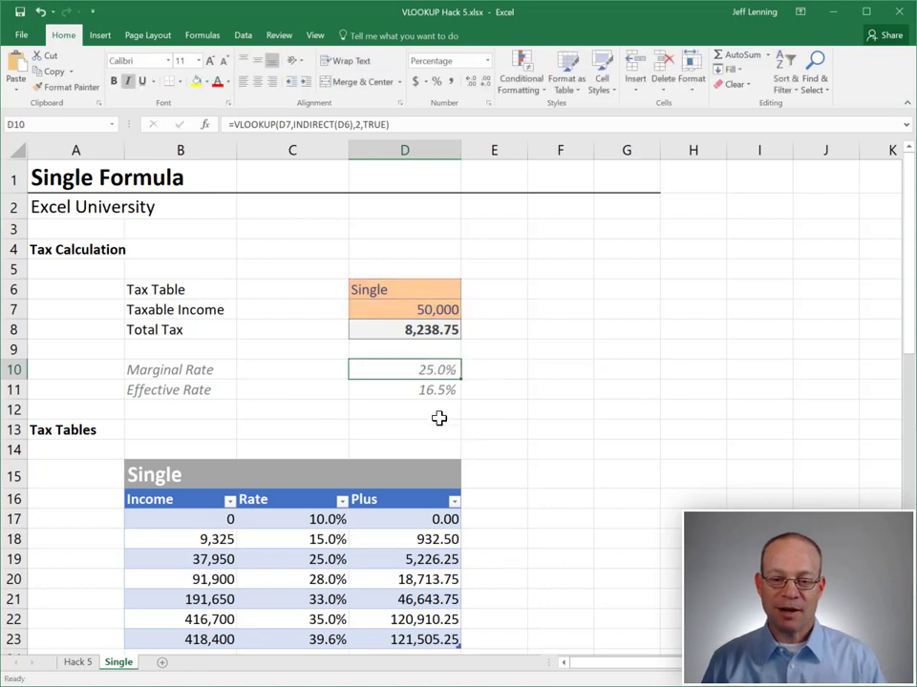
left_click(432, 388)
key("F2")
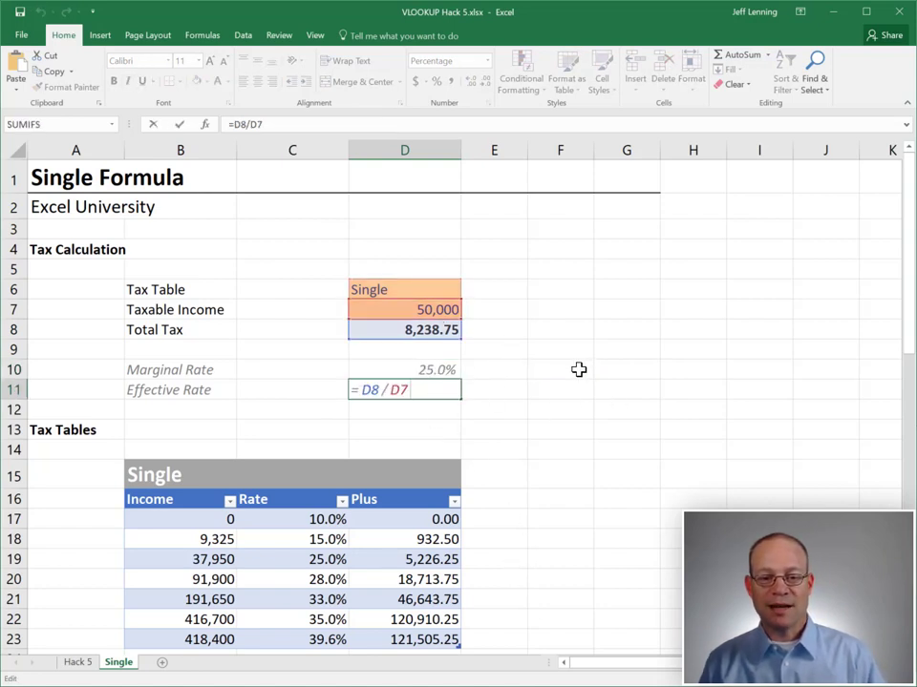
key("Escape")
- Add a data validation list to the Tax Table cell D6 with the source Single,MFJ,HH,MFS
left_click(405, 289)
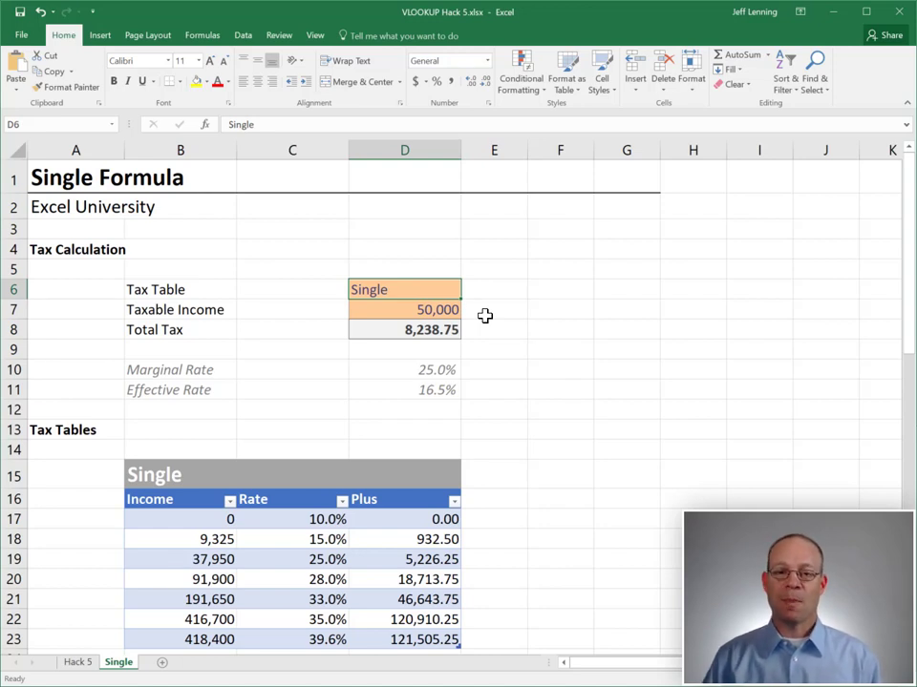
left_click(244, 37)
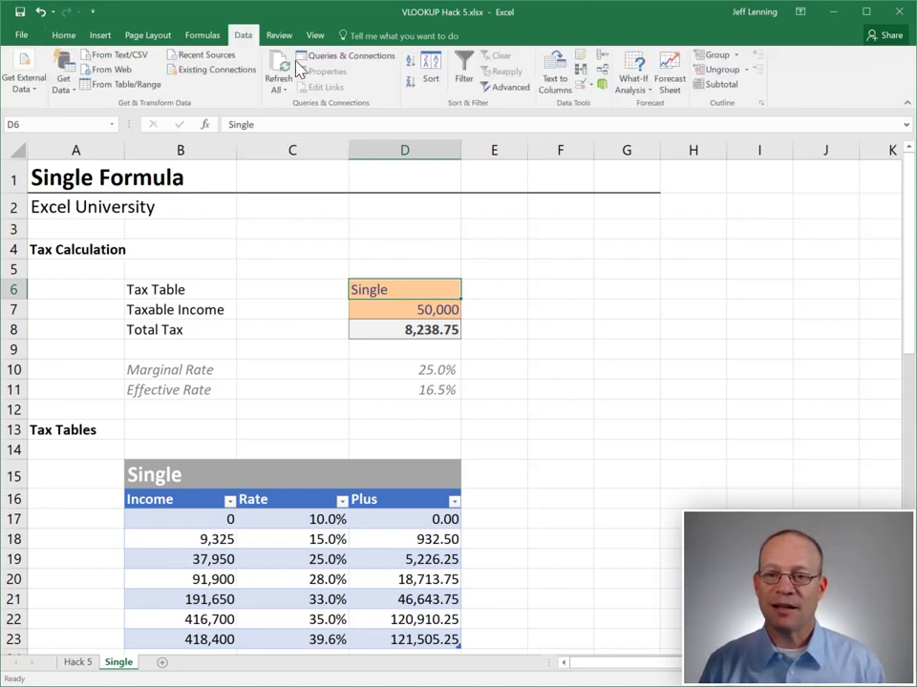
left_click(582, 85)
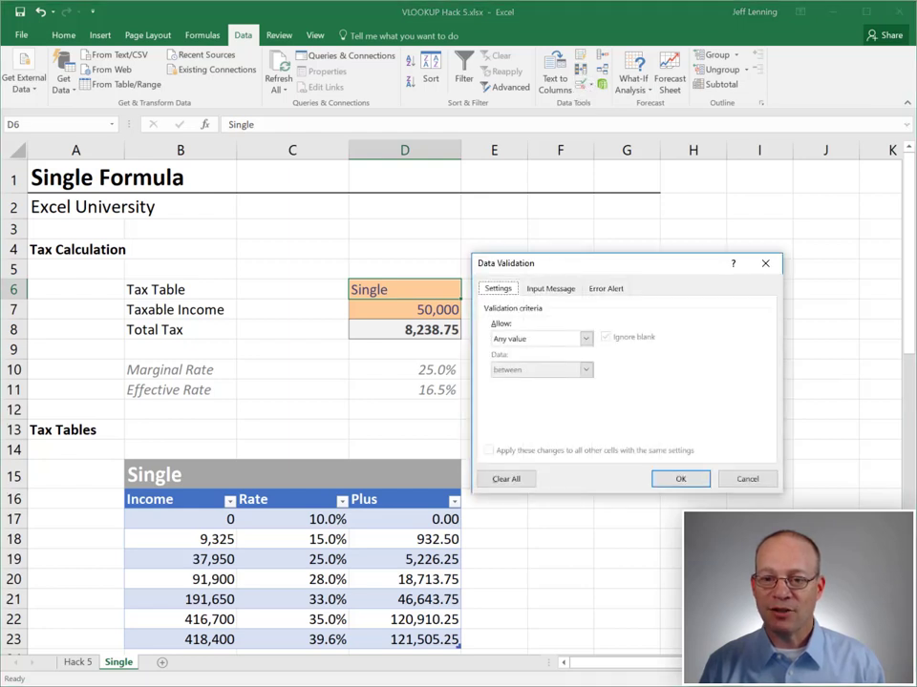
left_click(549, 347)
left_click(530, 383)
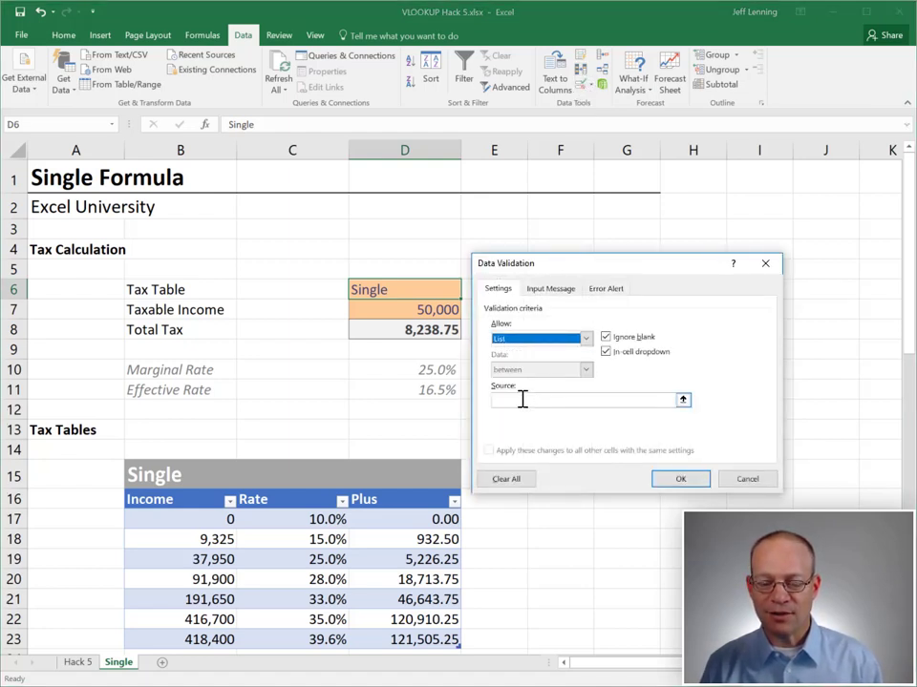
left_click(522, 399)
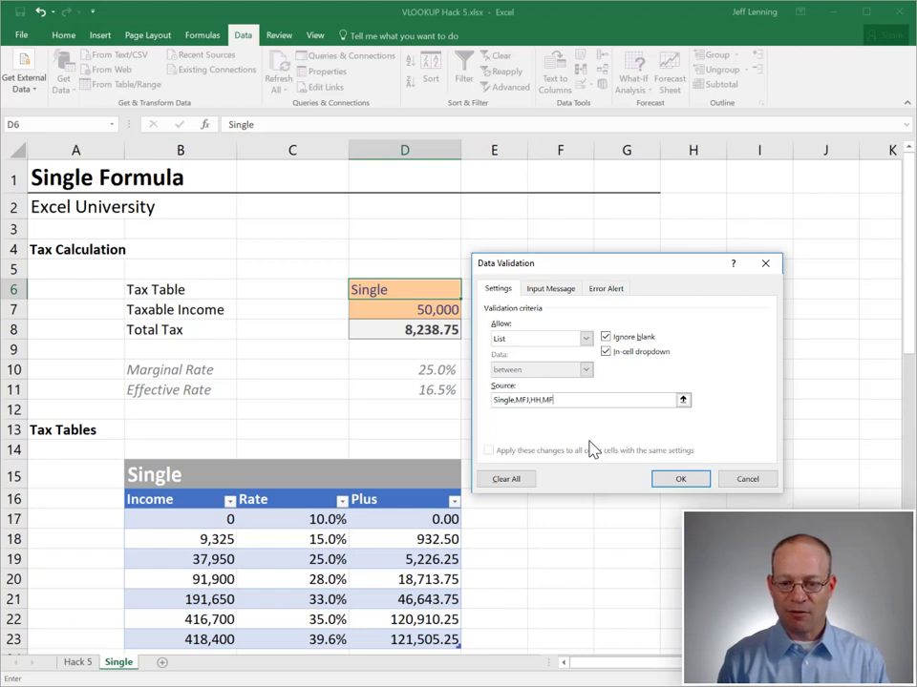
left_click(685, 477)
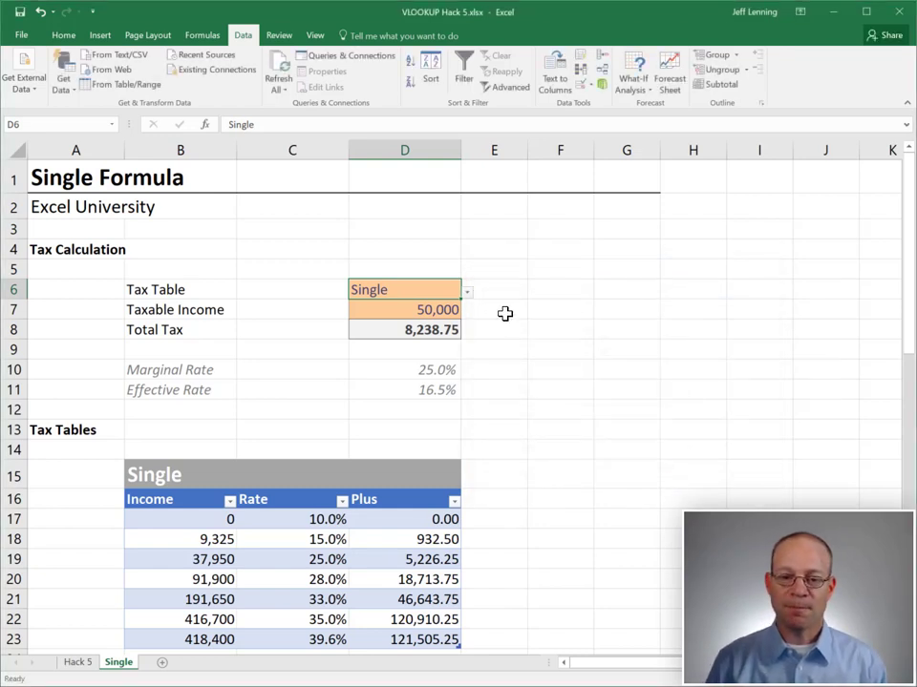
- Try MFJ, HH and MFS from the validation list in D6, and set the Tax Table back to Single
left_click(467, 292)
left_click(444, 324)
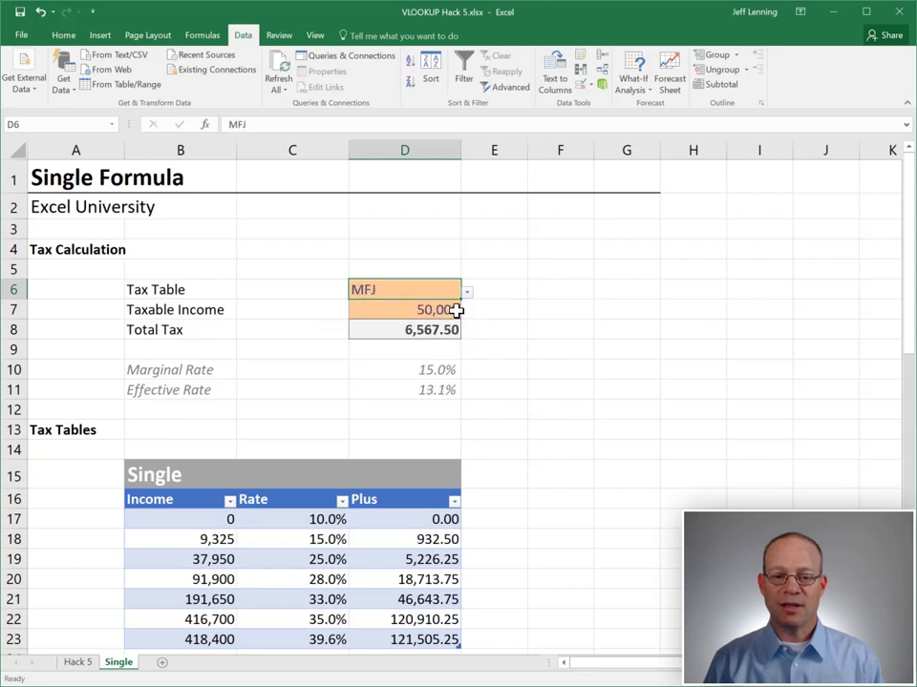
left_click(468, 292)
left_click(449, 334)
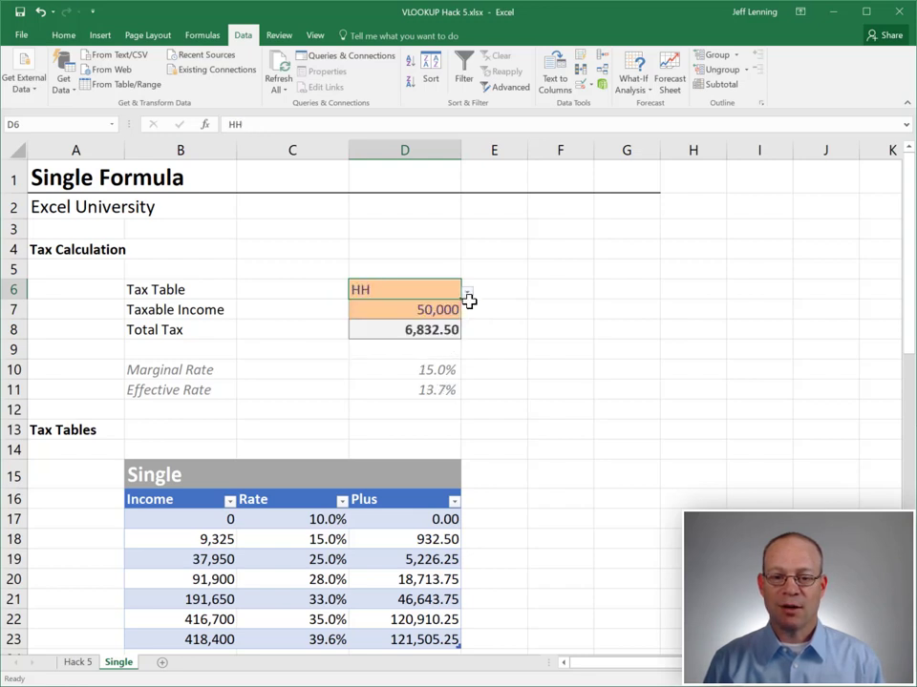
left_click(468, 292)
left_click(448, 347)
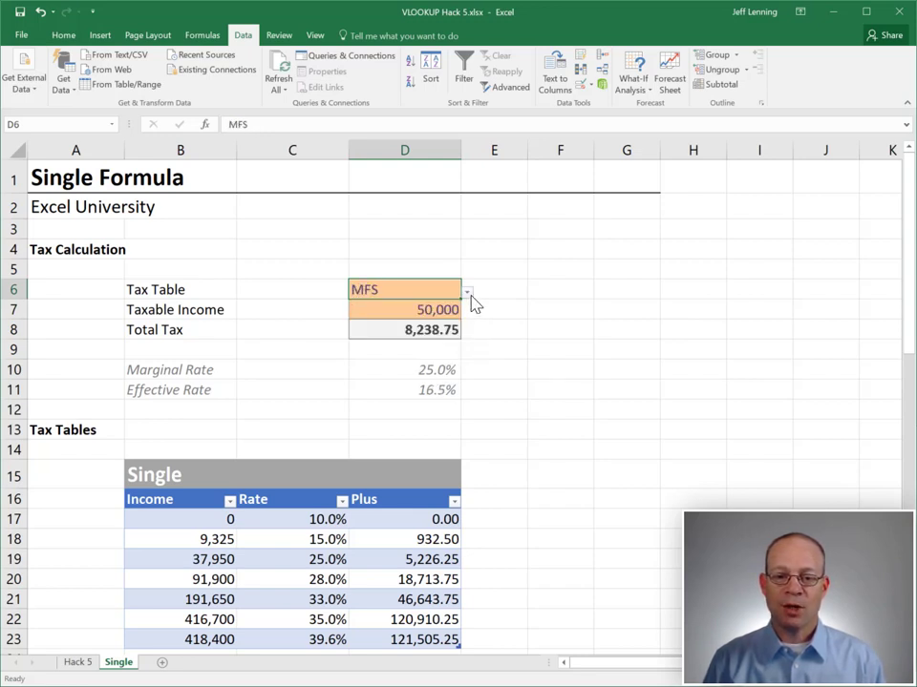
left_click(467, 292)
left_click(363, 306)
- Review the combined VLOOKUP and INDIRECT formula for Total Tax in D8 without changing it
double_click(490, 329)
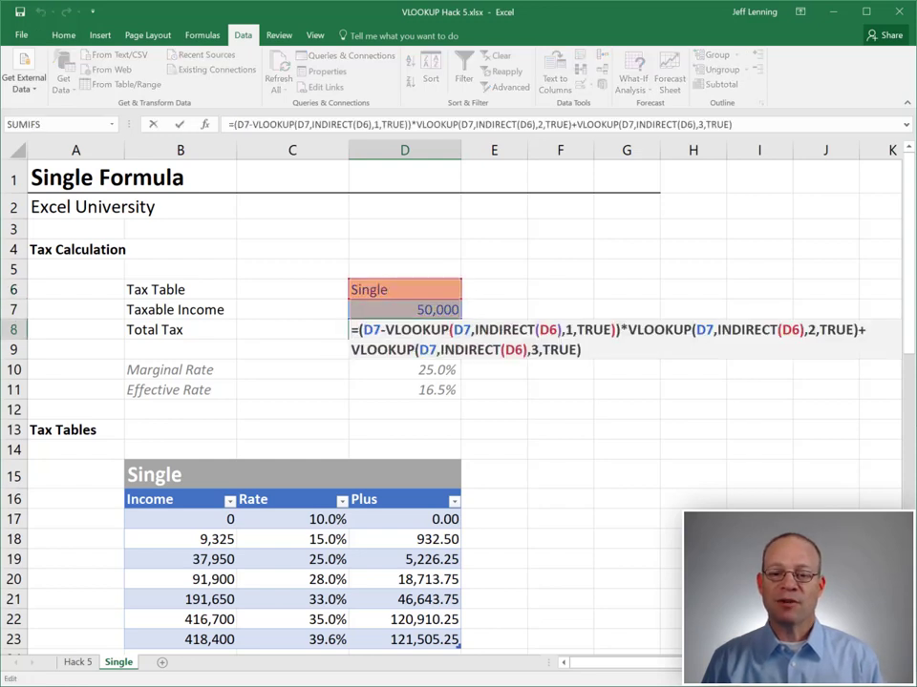
key("Escape")
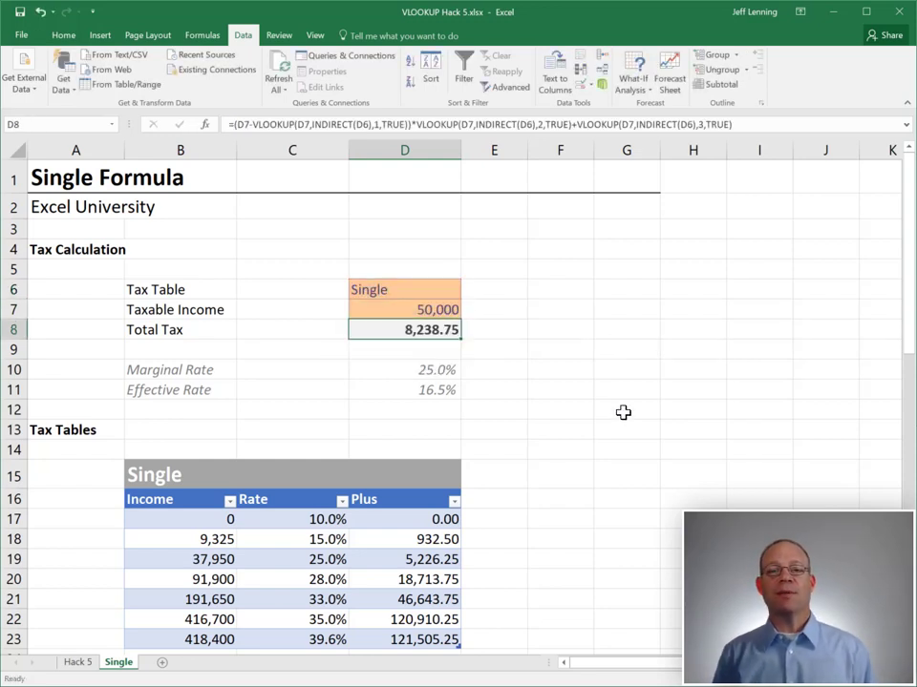